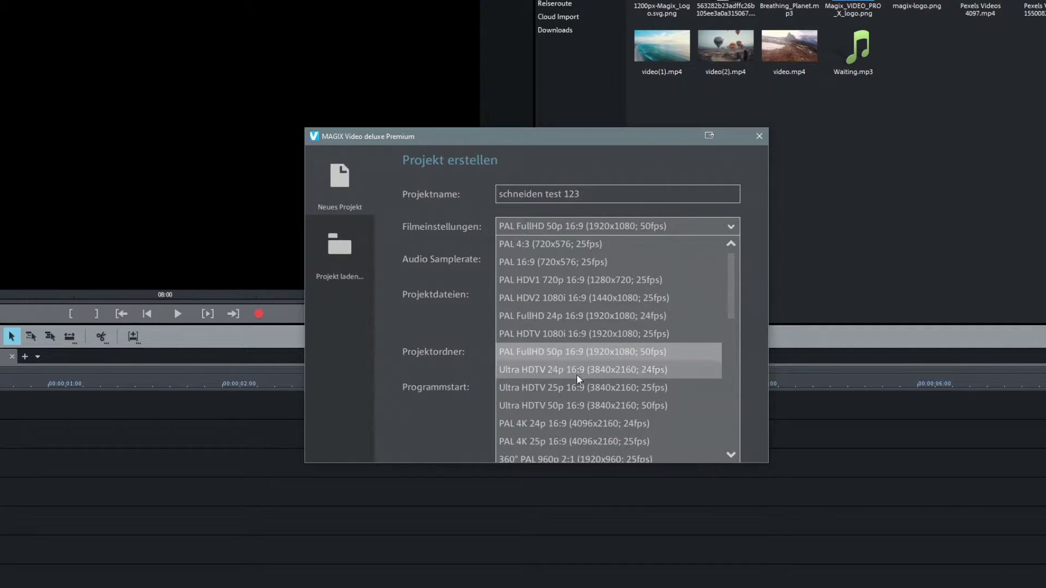
# Create the project with film settings PAL FullHD 50p 16:9 (1920x1080; 50fps) and an audio sample rate of 48000.
pyautogui.moveTo(734, 283)
pyautogui.mouseDown()
pyautogui.moveTo(731, 374)
pyautogui.moveTo(727, 288)
pyautogui.mouseUp()
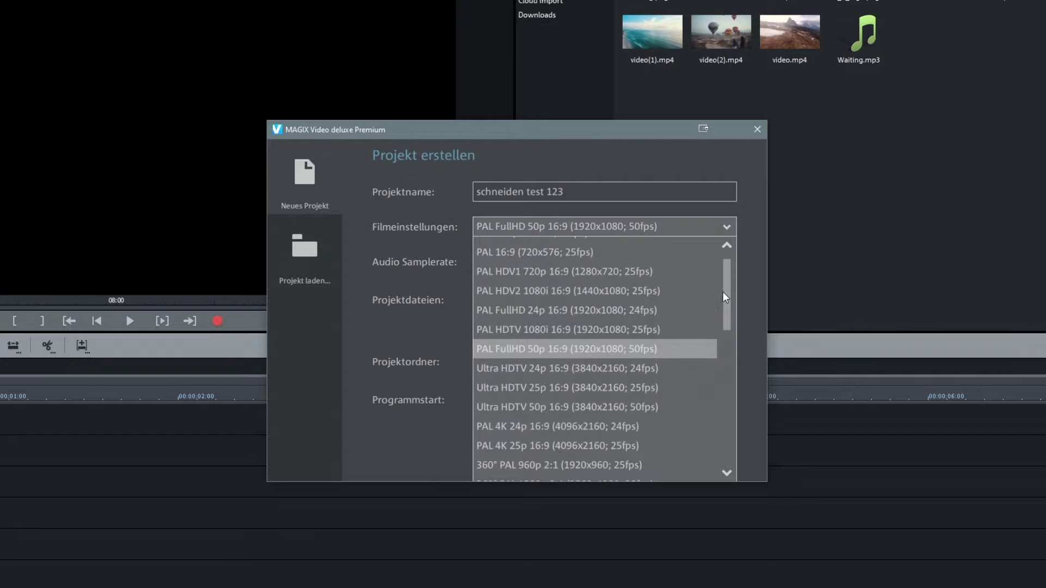
pyautogui.click(645, 349)
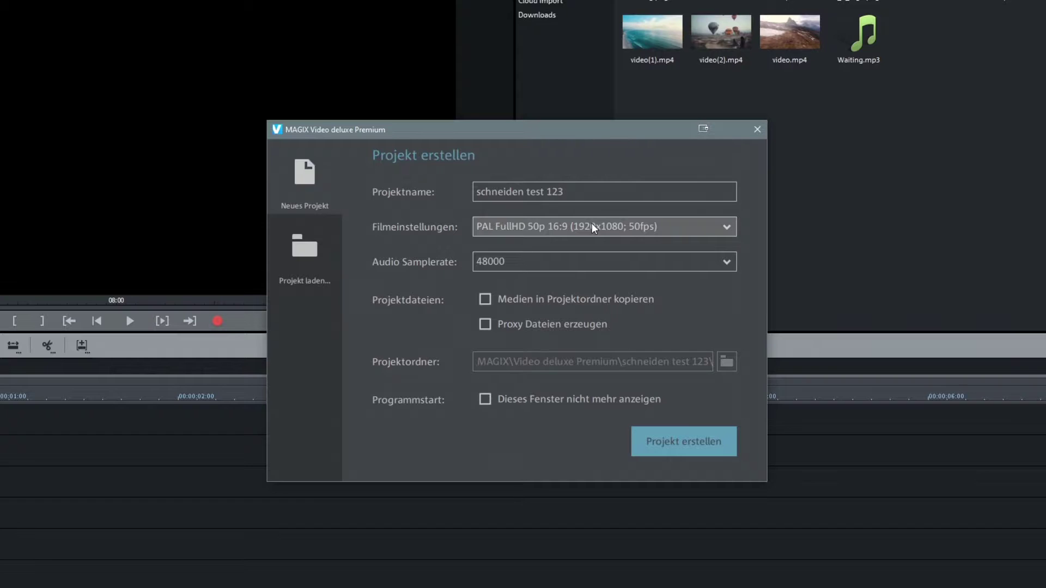
pyautogui.click(500, 262)
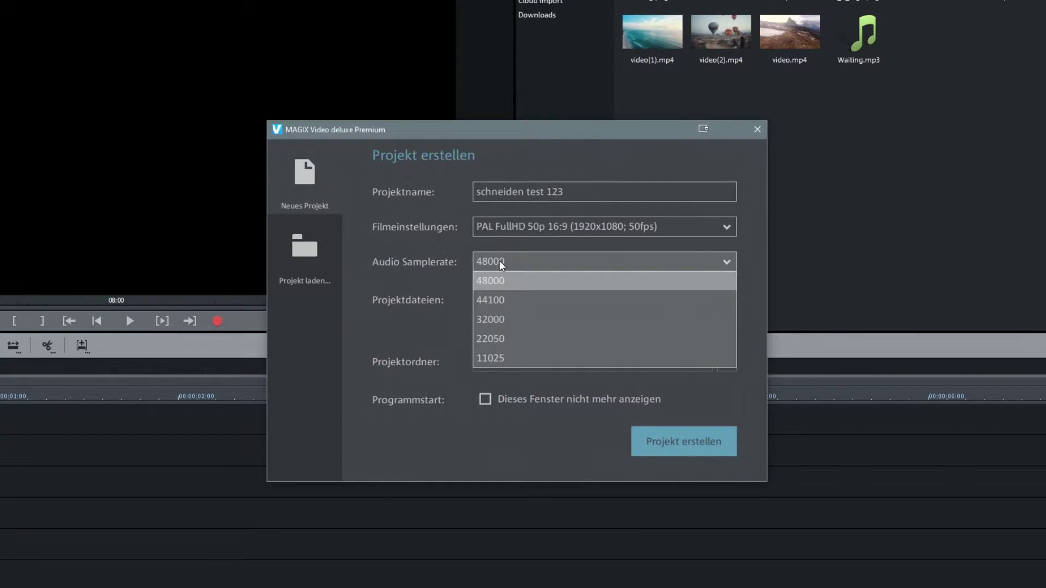
pyautogui.click(500, 263)
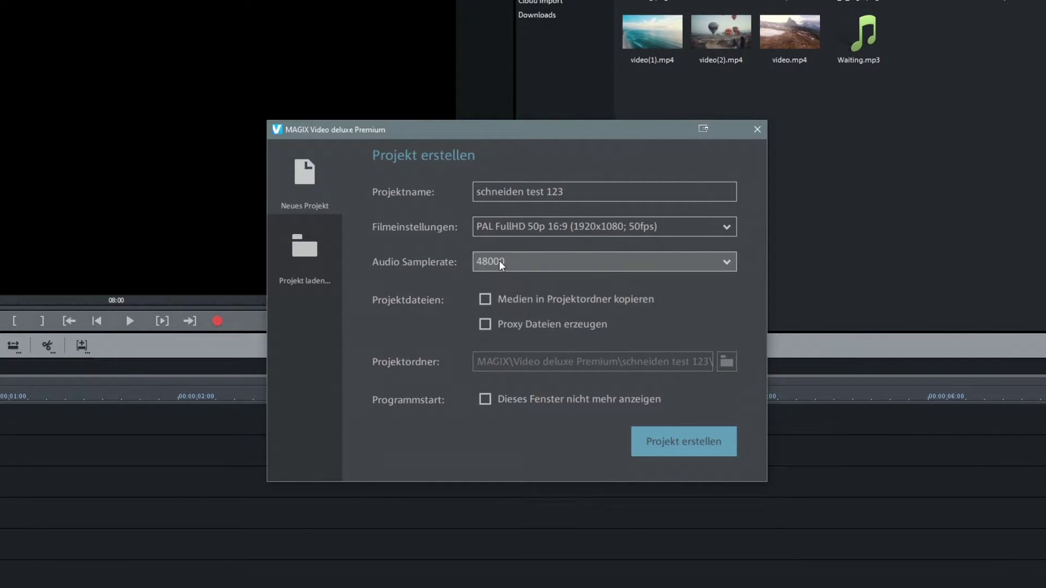
pyautogui.click(682, 439)
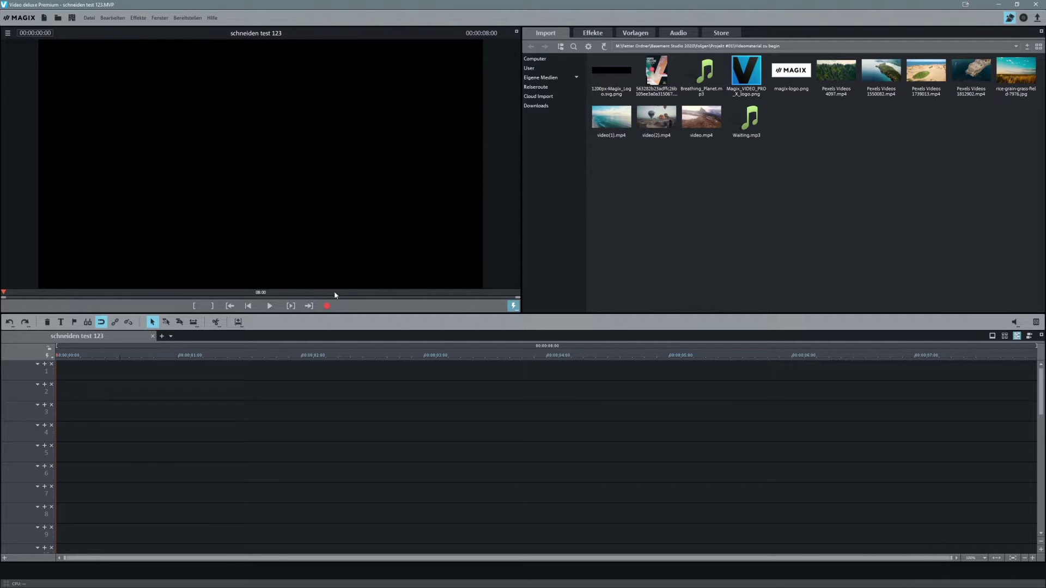
# Place video.mp4 at the start of track 1 without adapting the film settings to the file.
pyautogui.click(547, 58)
pyautogui.click(703, 117)
pyautogui.moveTo(532, 330); pyautogui.dragTo(82, 382)
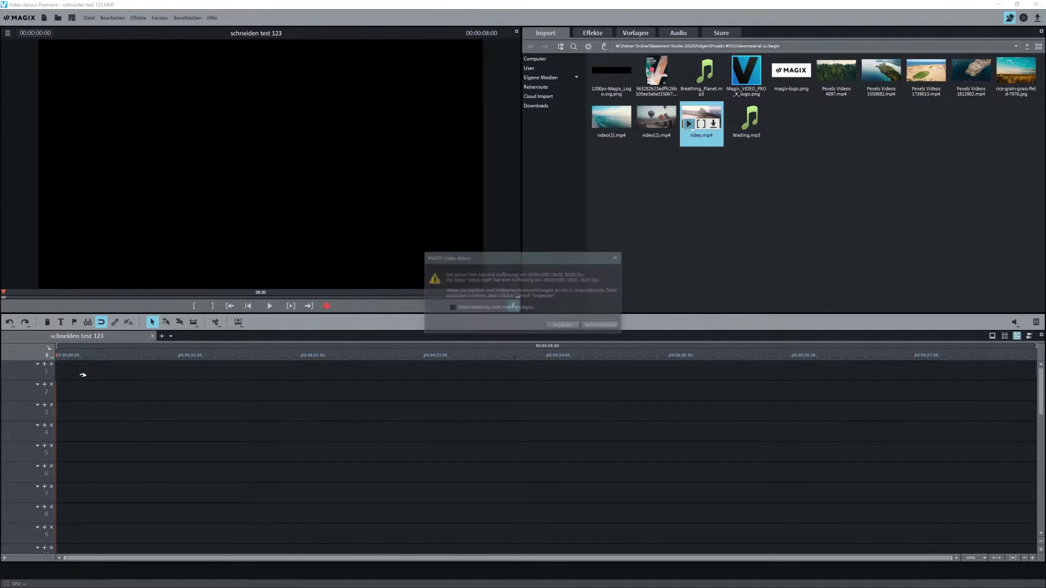
pyautogui.click(588, 326)
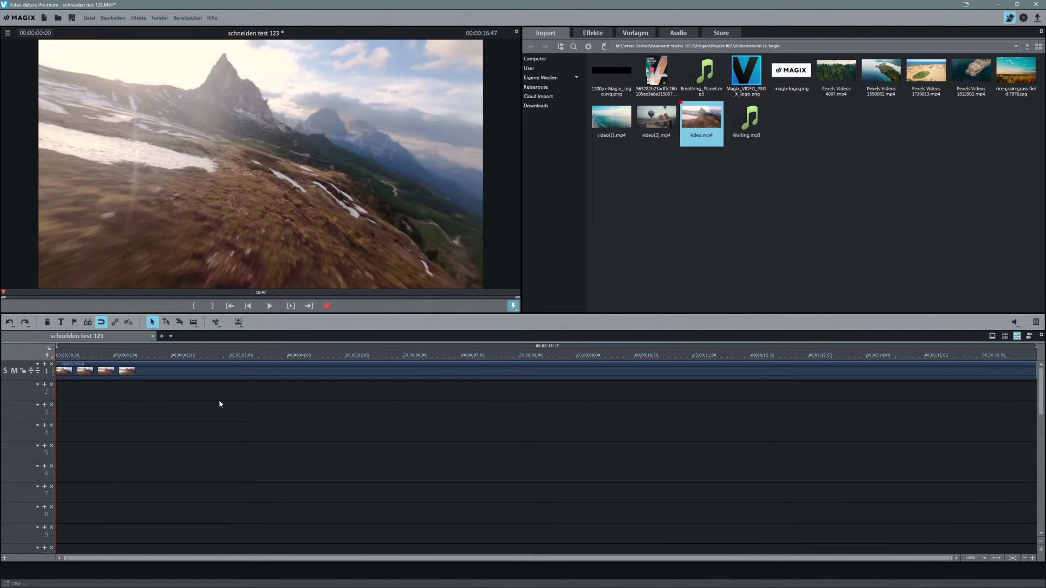
# Import Pexels Videos 4097.mp4 onto track 1 directly after the video.mp4 clip.
pyautogui.scroll(-3, 232, 405)
pyautogui.scroll(-1, 232, 405)
pyautogui.moveTo(718, 126)
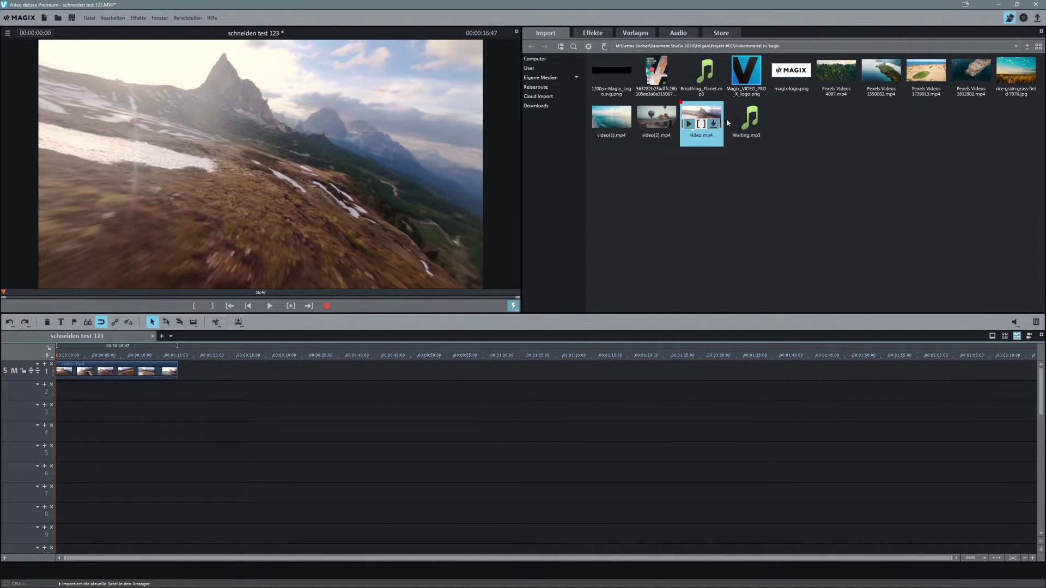
pyautogui.moveTo(839, 77)
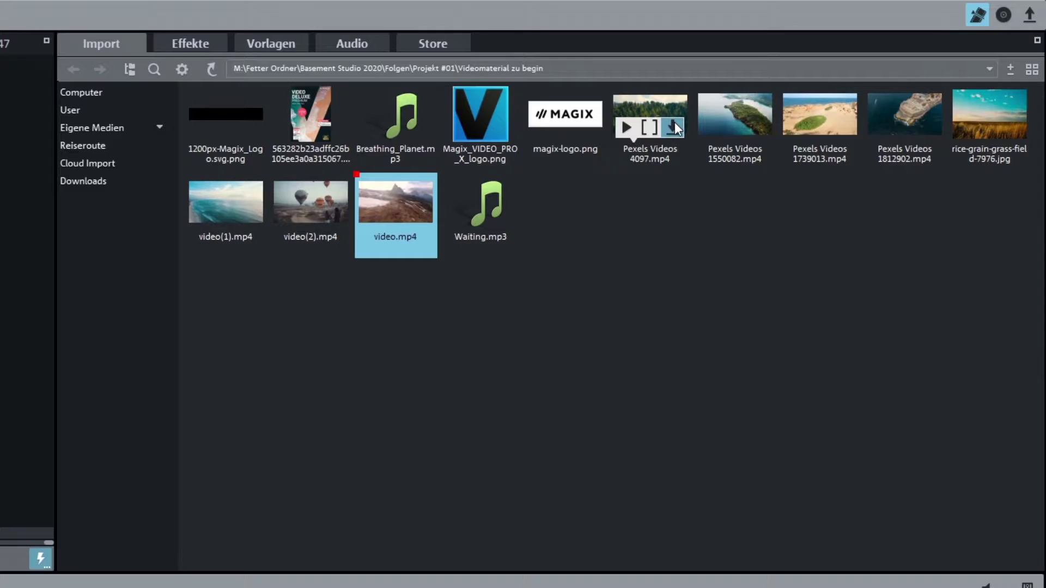
pyautogui.click(674, 122)
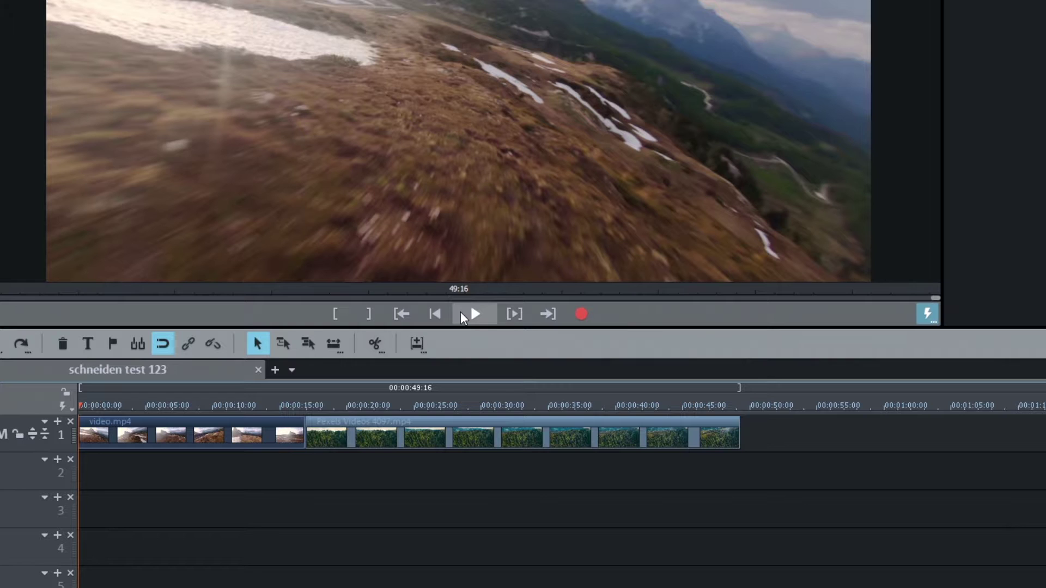
# Play and pause the video.mp4 footage a few times in the preview monitor.
pyautogui.click(465, 316)
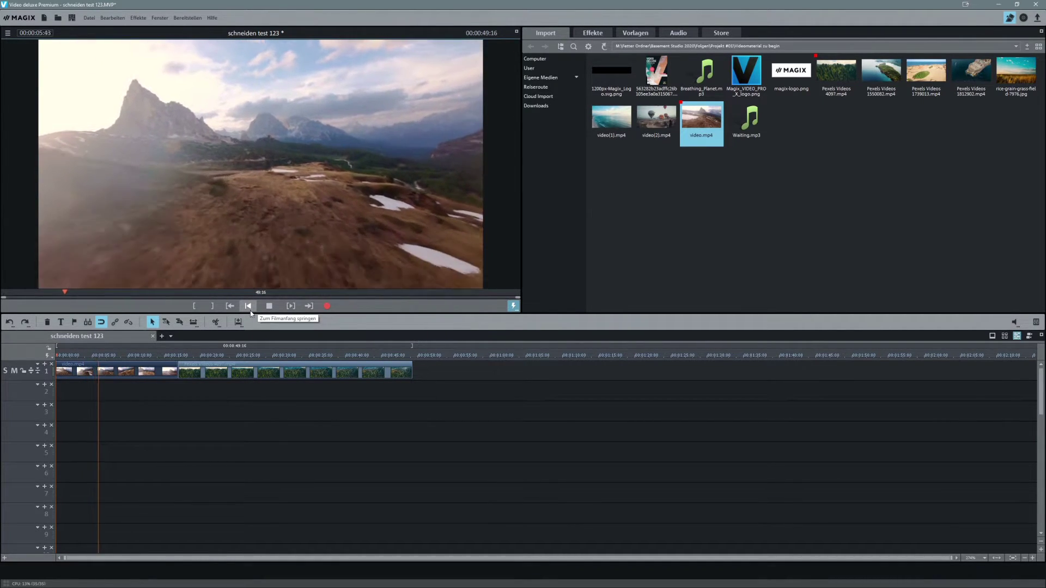
pyautogui.click(269, 307)
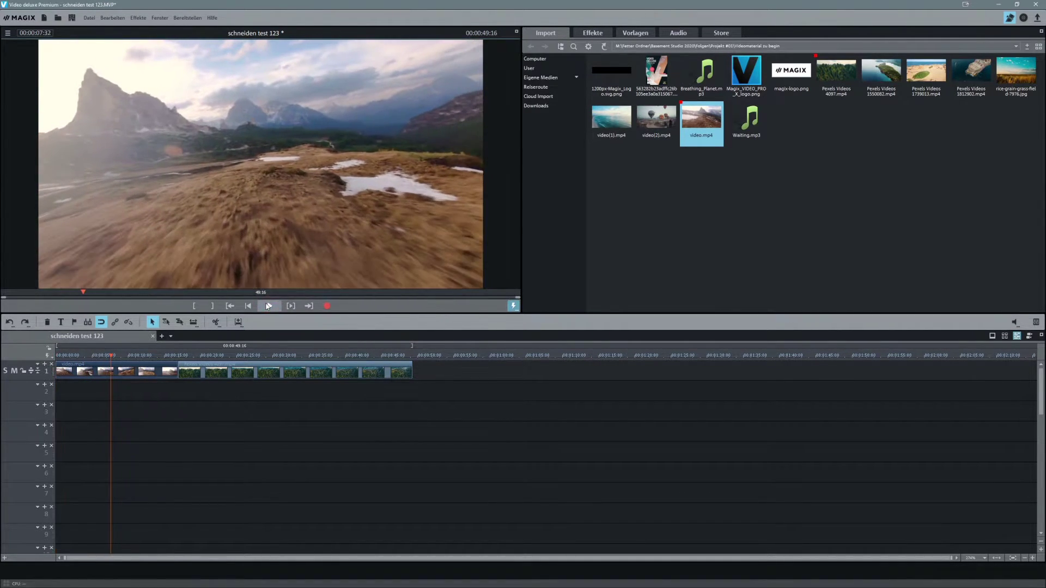
pyautogui.click(269, 307)
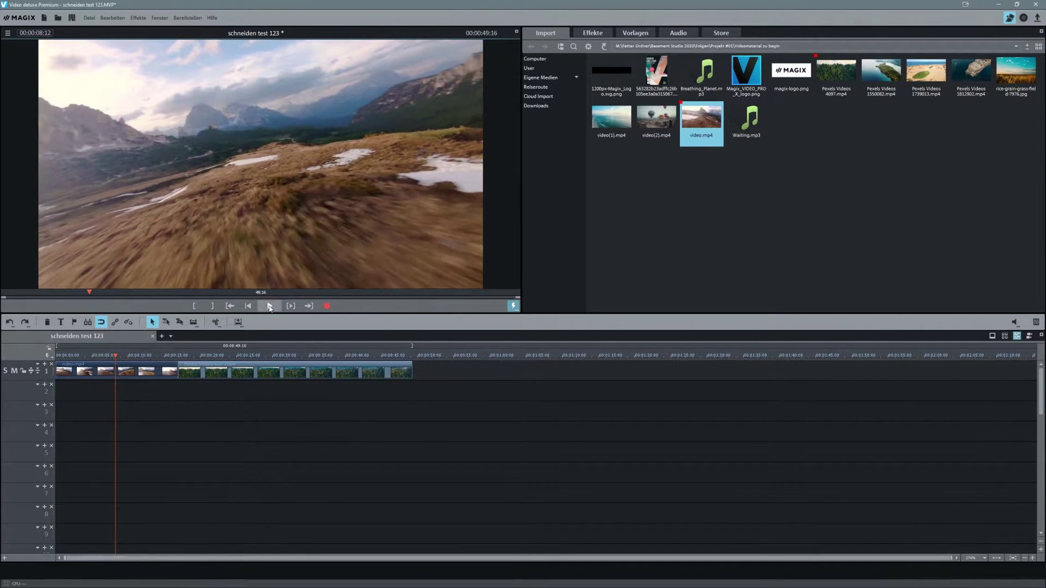
pyautogui.click(269, 306)
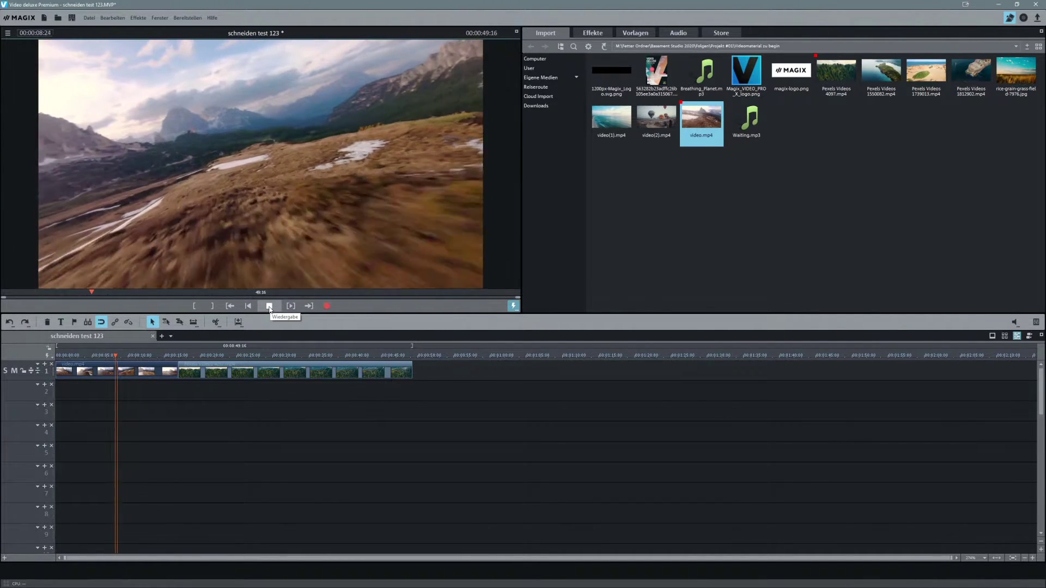
pyautogui.click(269, 307)
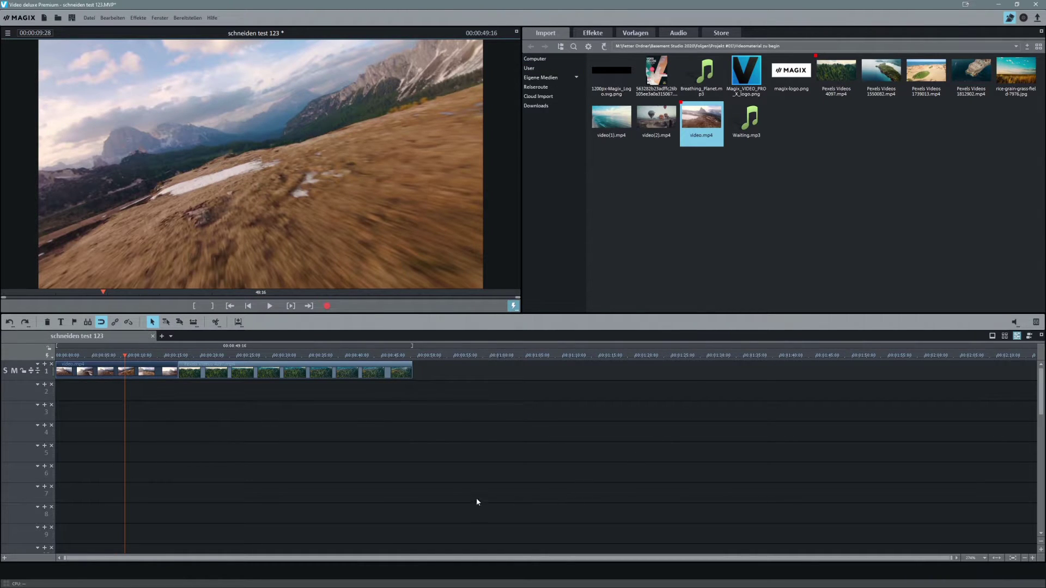
# Add Waiting.mp3 to track 3 from the start of the timeline.
pyautogui.click(229, 434)
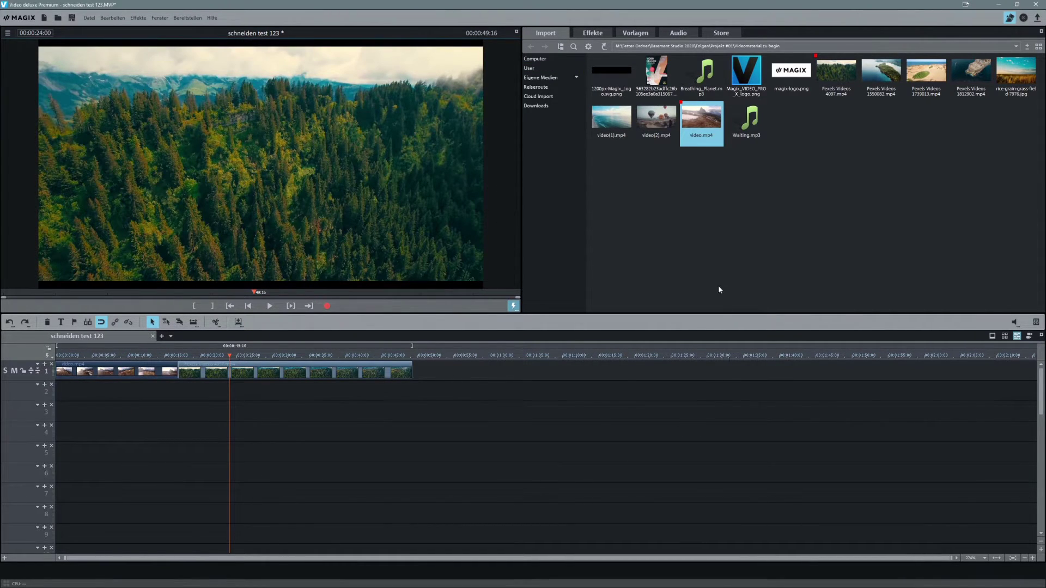
pyautogui.click(731, 145)
pyautogui.moveTo(584, 385)
pyautogui.mouseDown()
pyautogui.moveTo(175, 413)
pyautogui.moveTo(101, 409)
pyautogui.mouseUp()
# Play the clips with the music from the start of the film and stop at 00:00:03:16.
pyautogui.moveTo(59, 355); pyautogui.dragTo(191, 355)
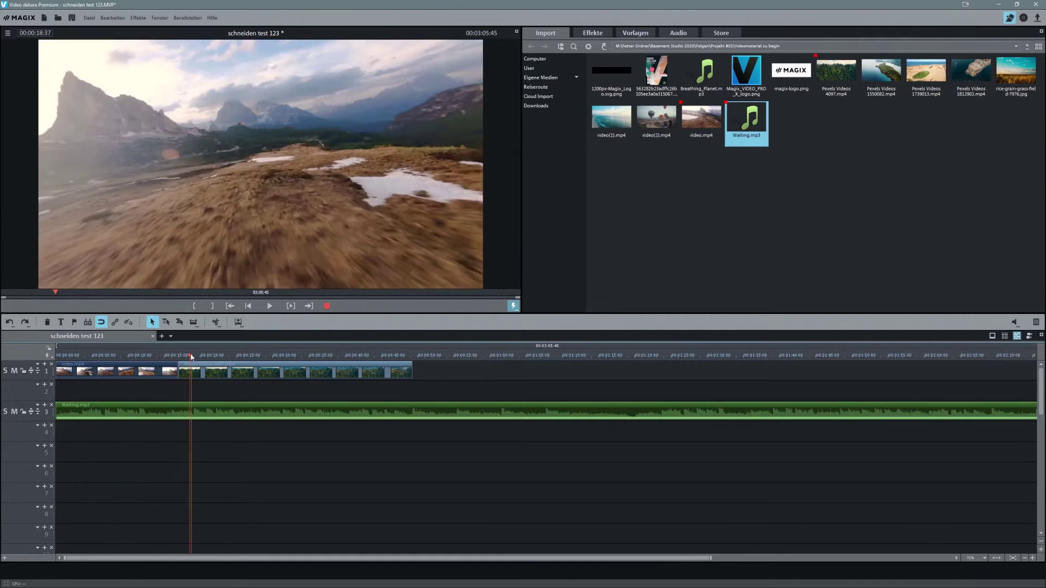
pyautogui.click(230, 306)
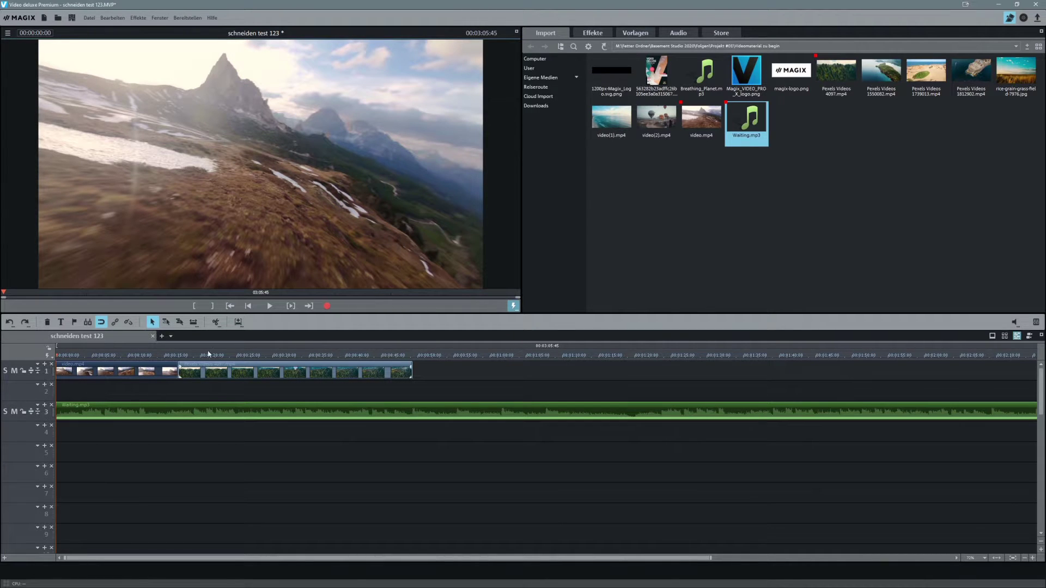
pyautogui.click(275, 304)
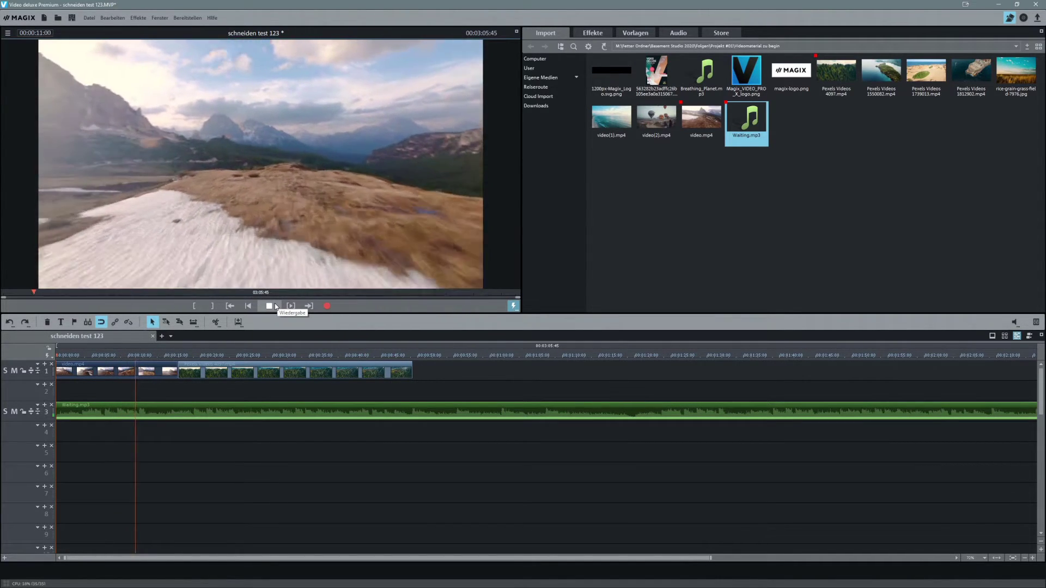
pyautogui.click(275, 306)
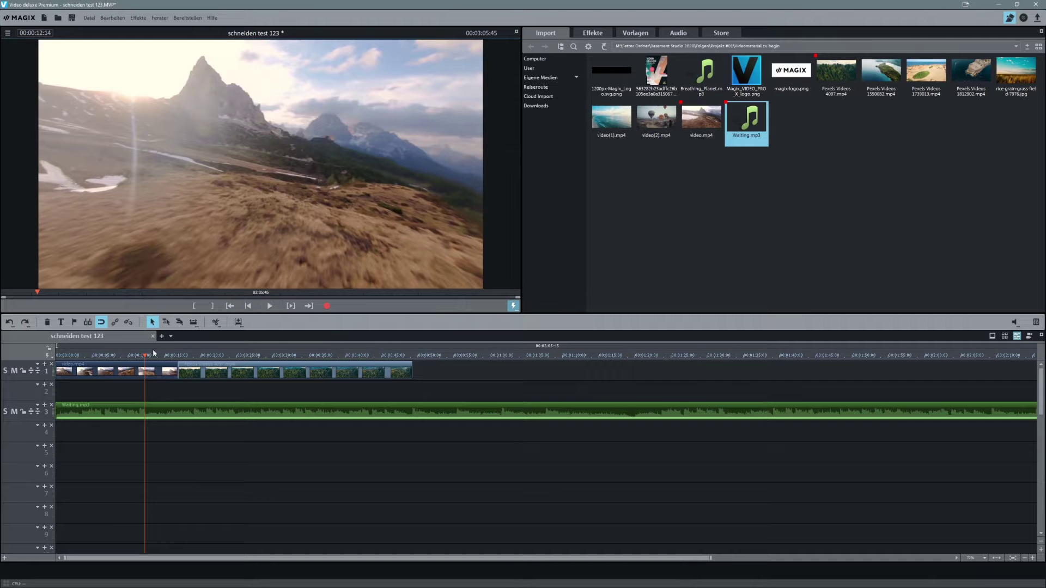
pyautogui.press('space')
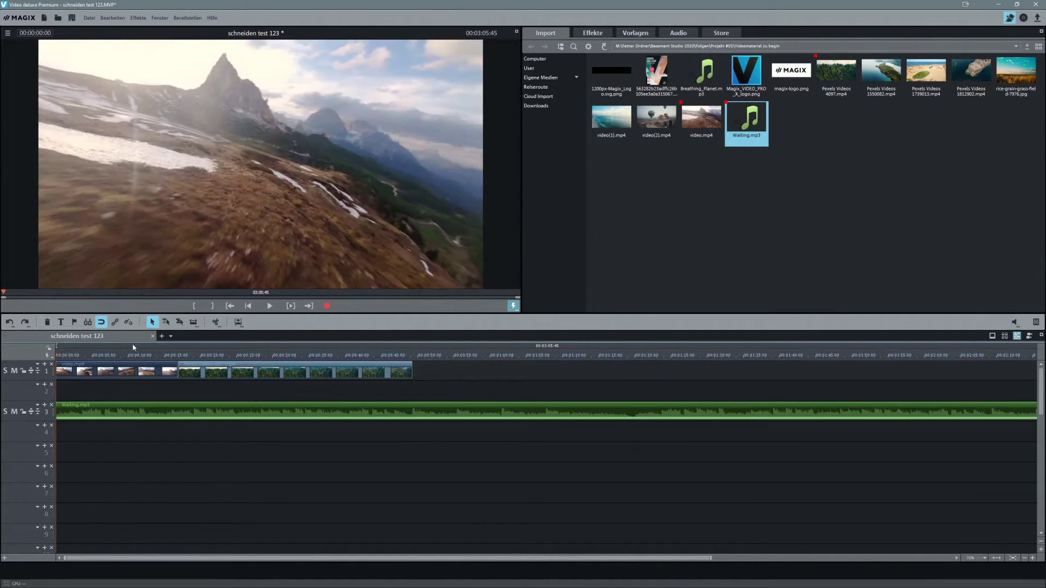
pyautogui.click(270, 307)
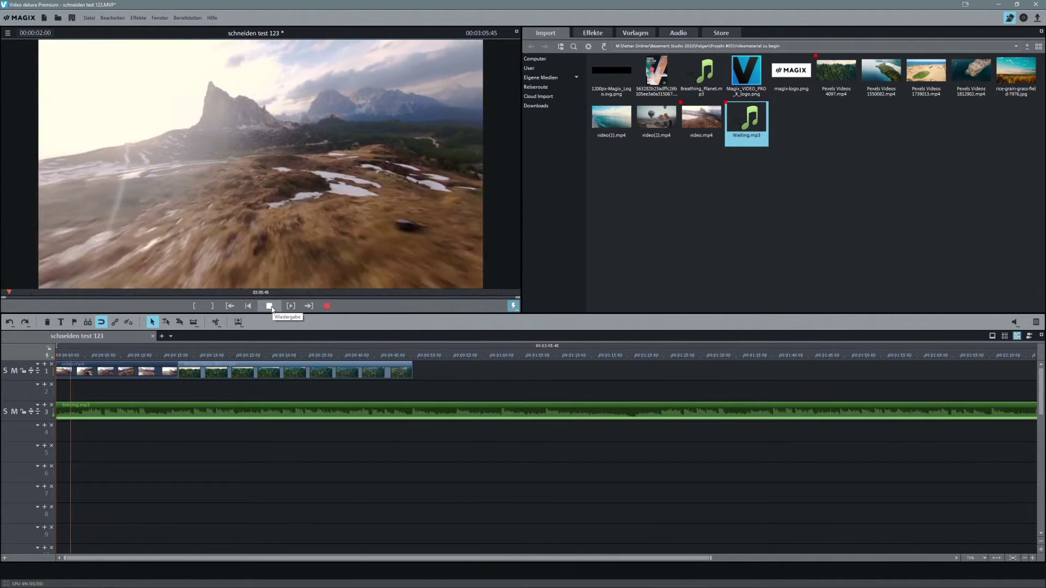
pyautogui.click(270, 306)
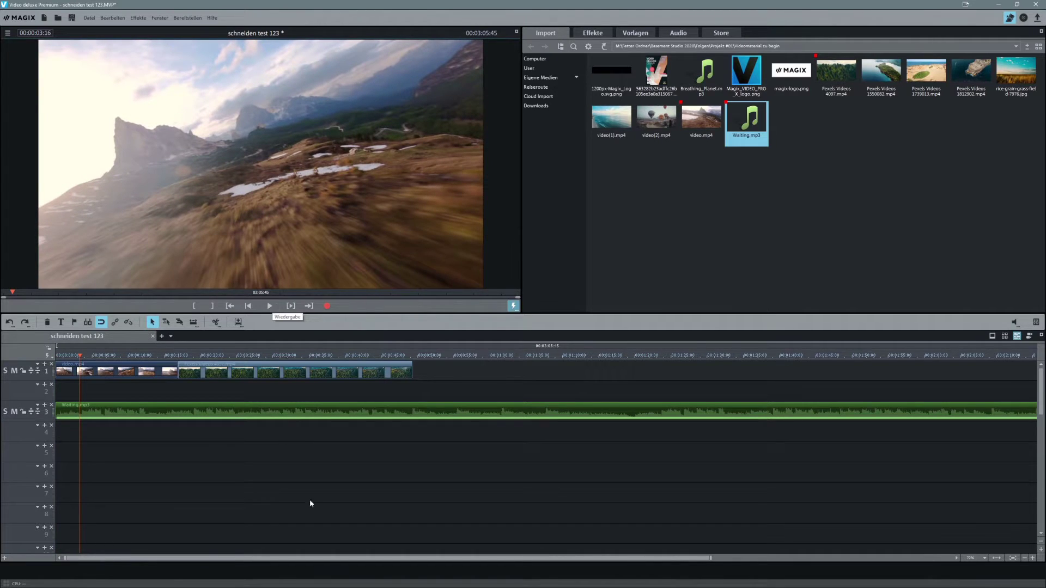
# Try splitting video.mp4 and Waiting.mp3 together at 00:00:03:16, and undo the cut.
pyautogui.scroll(4, 90, 457)
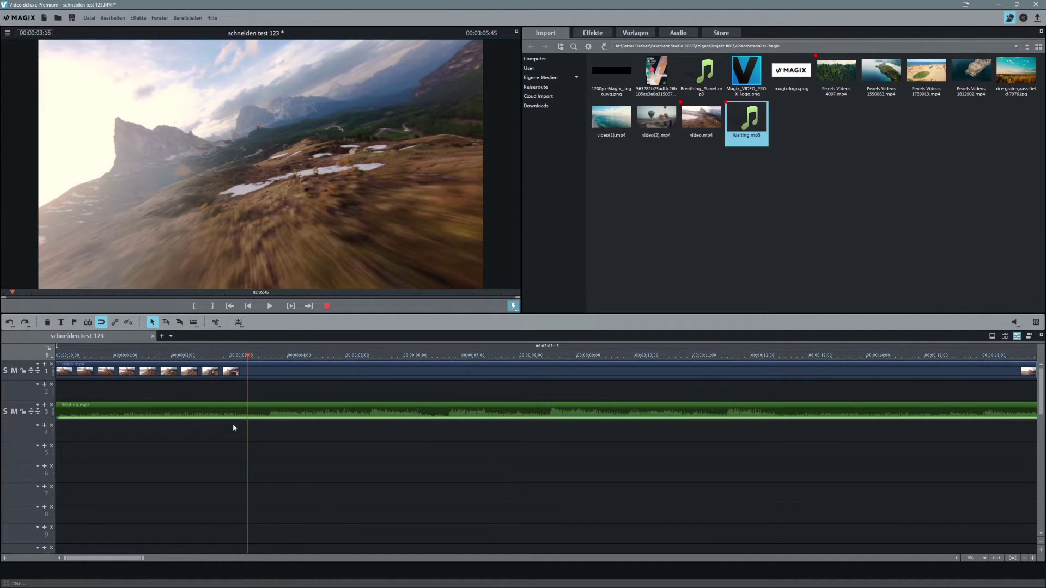
pyautogui.click(1041, 549)
pyautogui.click(1041, 550)
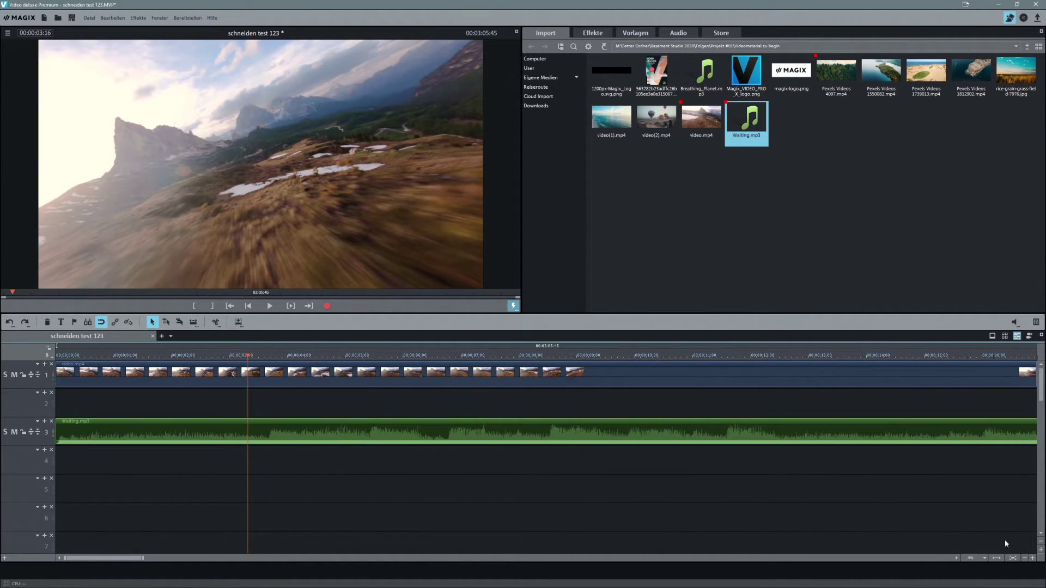
pyautogui.click(1033, 558)
pyautogui.scroll(-2, 605, 495)
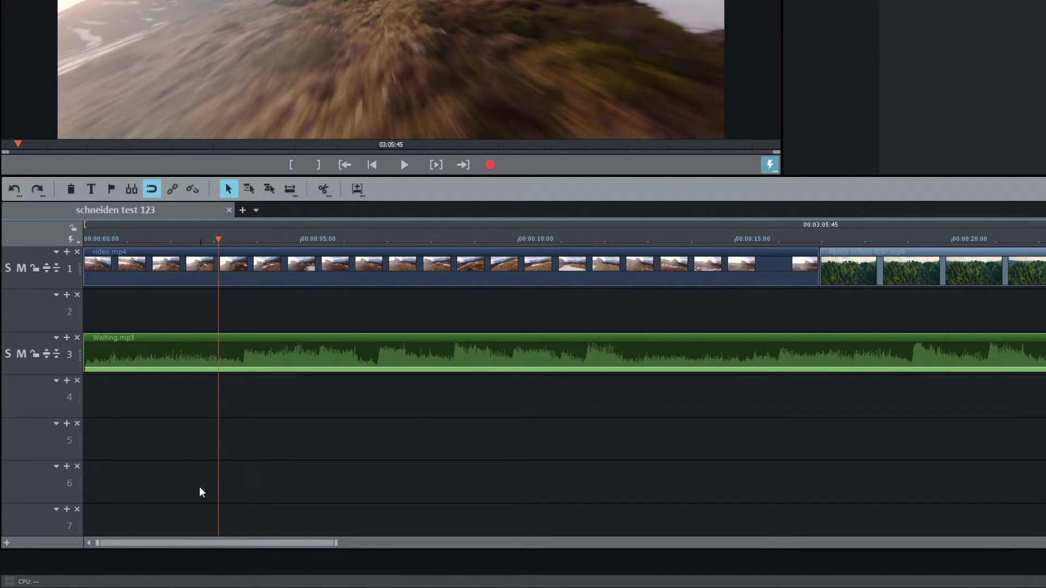
pyautogui.click(323, 189)
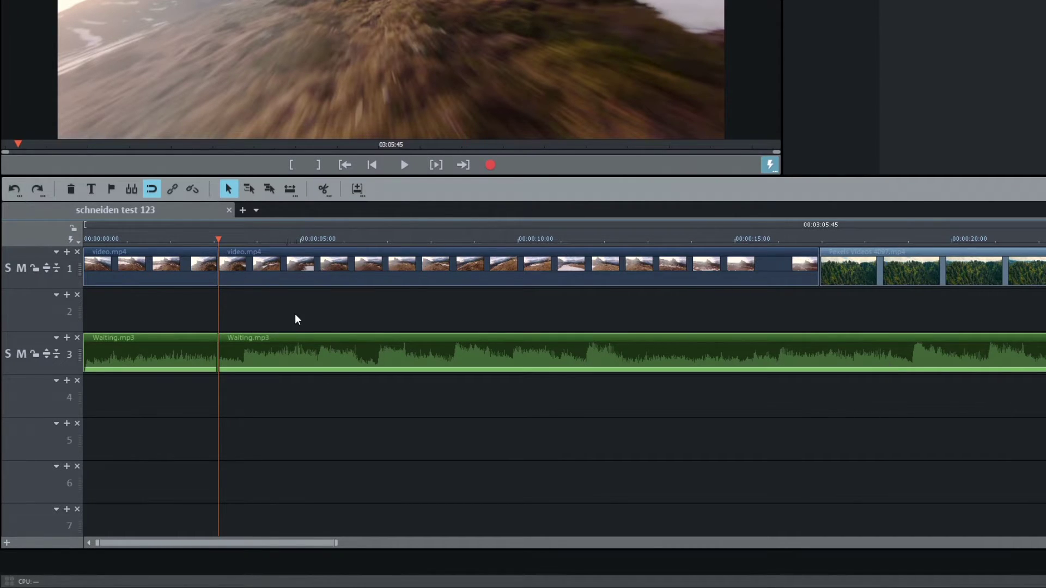
pyautogui.moveTo(274, 241); pyautogui.dragTo(281, 240)
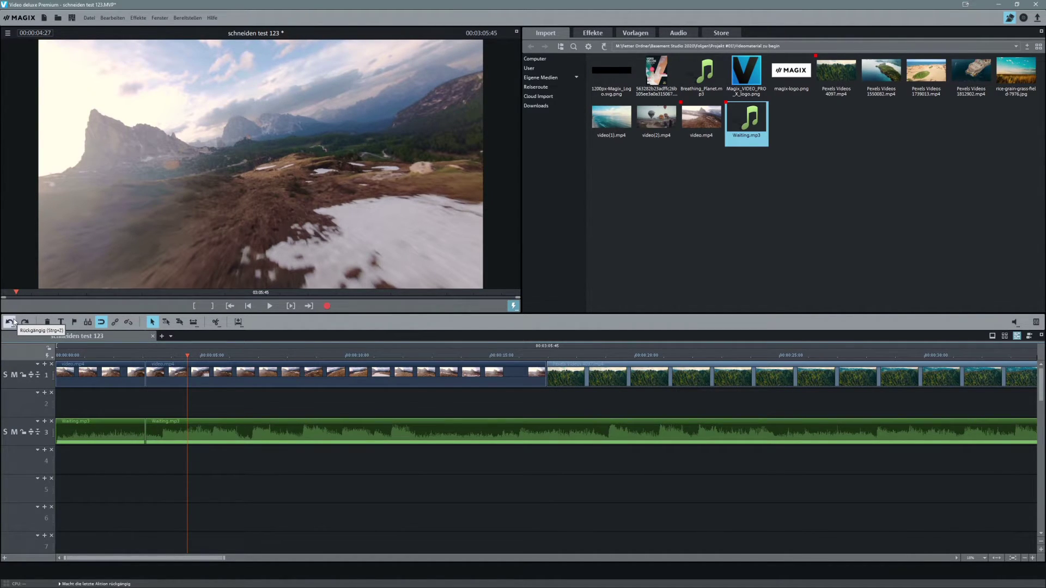
pyautogui.click(11, 322)
# Split only the video.mp4 clip on track 1 at 00:00:03:03.
pyautogui.moveTo(187, 356); pyautogui.dragTo(81, 355)
pyautogui.press('space')
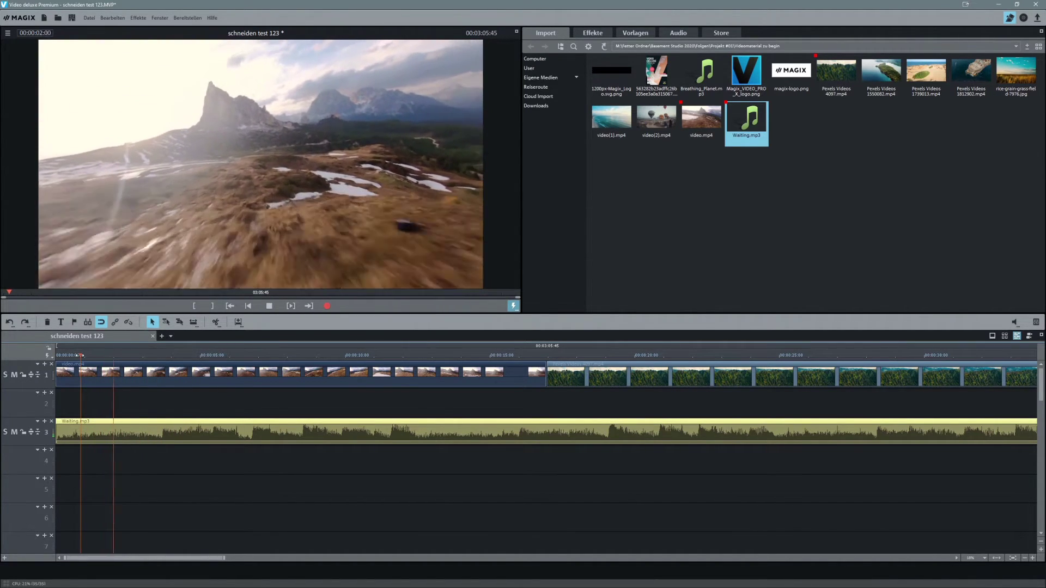
pyautogui.press('space')
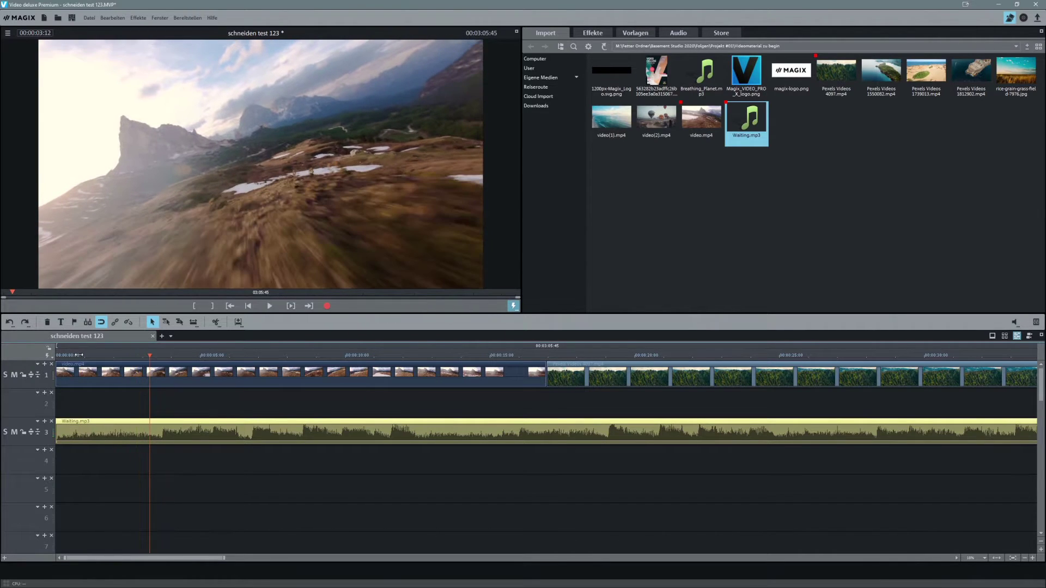
pyautogui.moveTo(148, 355); pyautogui.dragTo(143, 355)
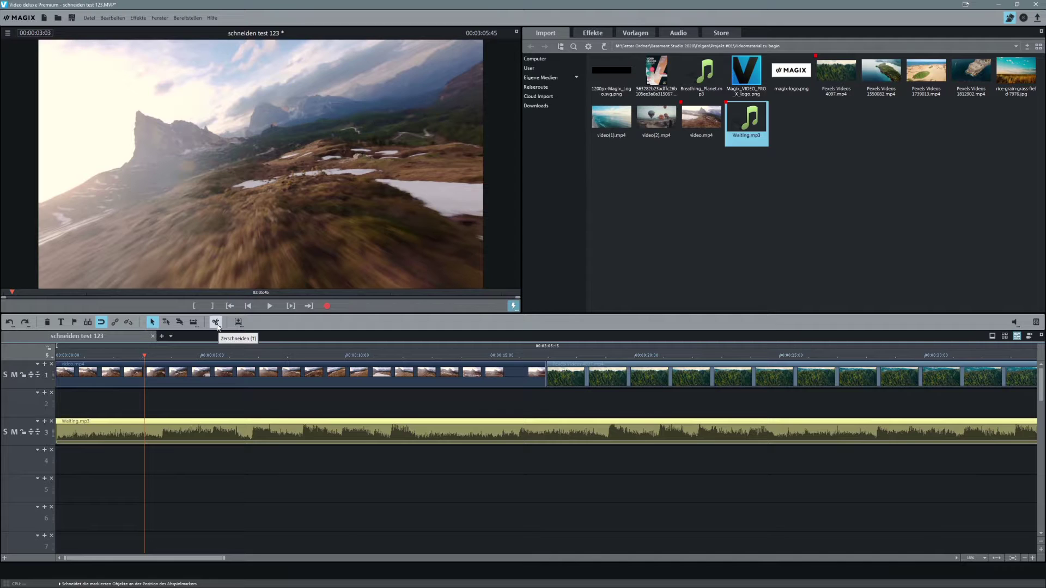
pyautogui.click(184, 364)
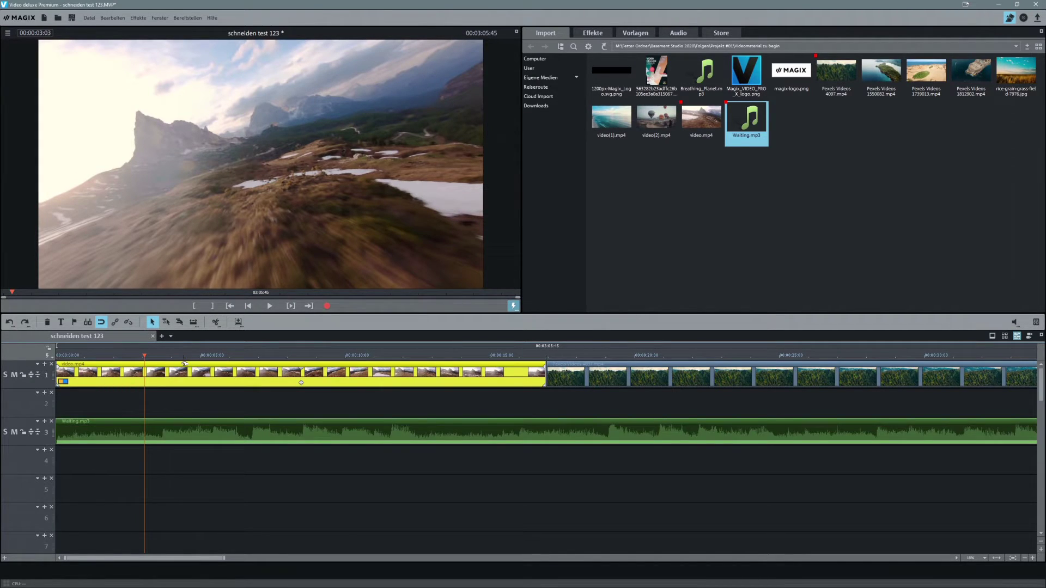
pyautogui.click(218, 324)
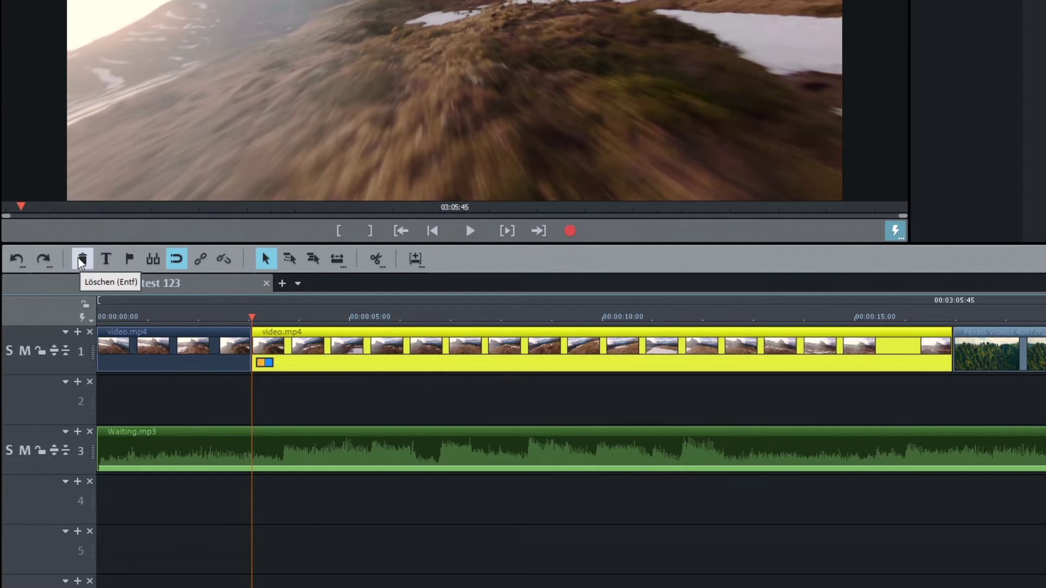
# Delete the second part of video.mp4 and move the Pexels Videos 4097.mp4 clip to track 2, starting at the cut.
pyautogui.click(82, 260)
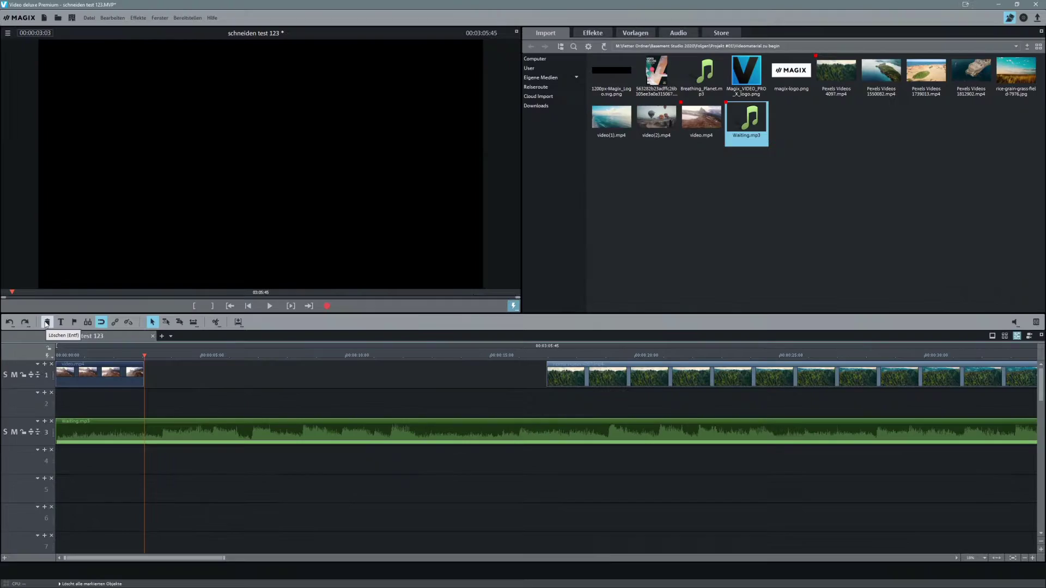
pyautogui.moveTo(602, 372); pyautogui.dragTo(198, 391)
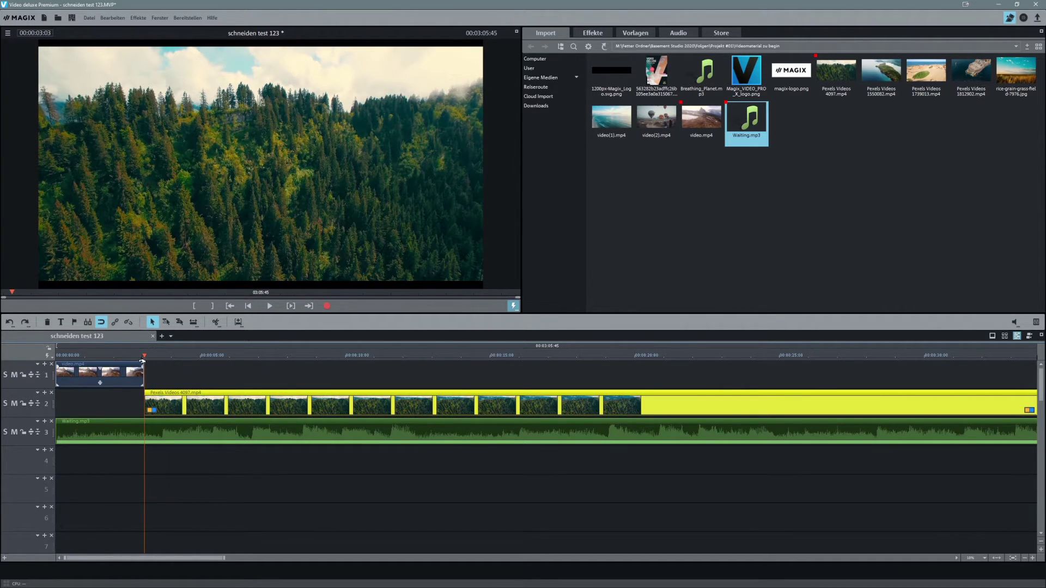
# Play the film with the music from the beginning and stop at 00:00:06:28.
pyautogui.moveTo(173, 389)
pyautogui.mouseDown()
pyautogui.moveTo(173, 373)
pyautogui.moveTo(172, 400)
pyautogui.mouseUp()
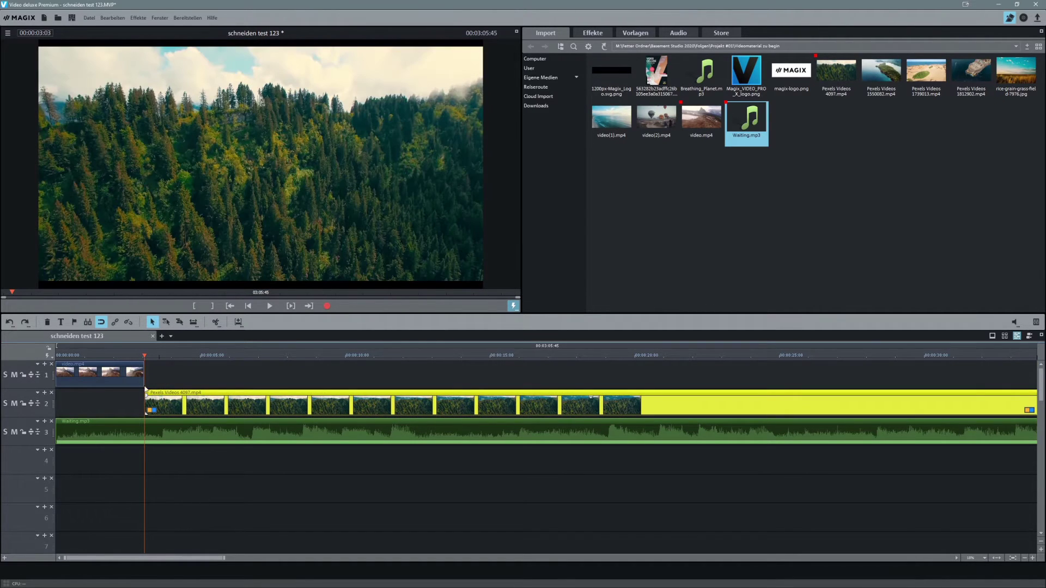
pyautogui.click(98, 355)
pyautogui.press('Home')
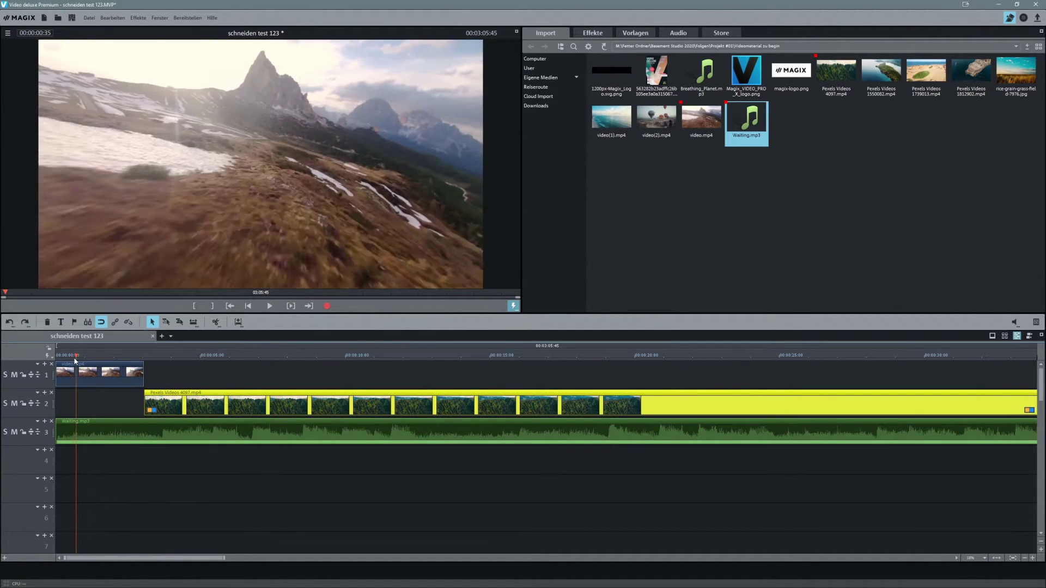
pyautogui.press('space')
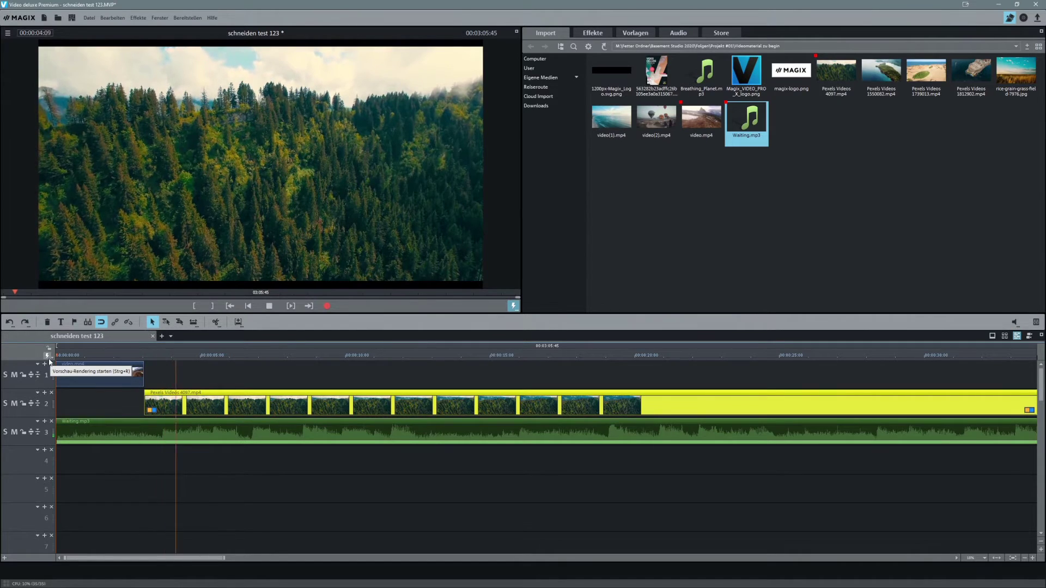
pyautogui.press('space')
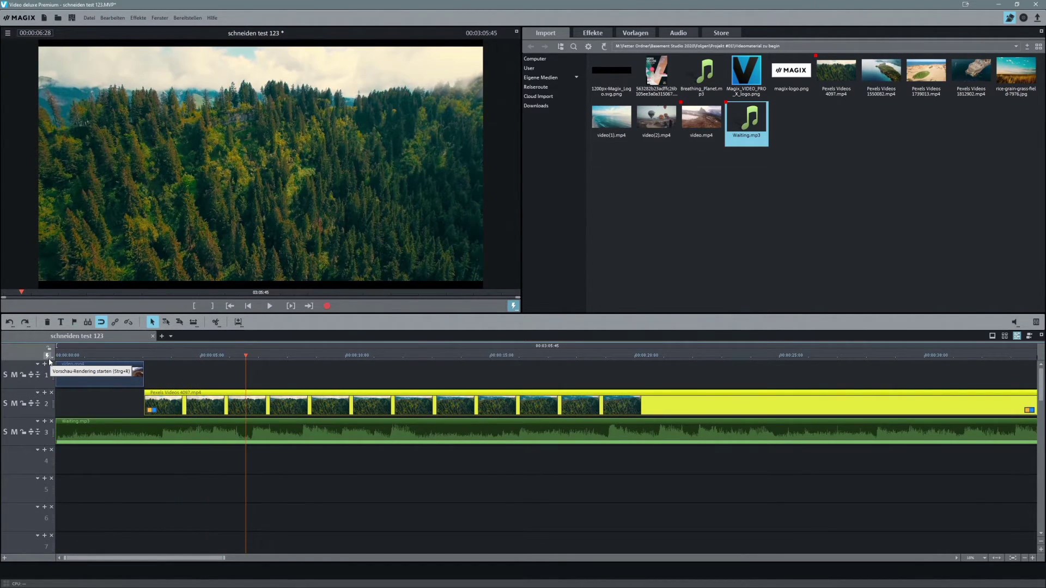
# Split the Pexels Videos 4097.mp4 clip on track 2 at 00:00:06:24 and delete its second part.
pyautogui.click(243, 356)
pyautogui.click(215, 322)
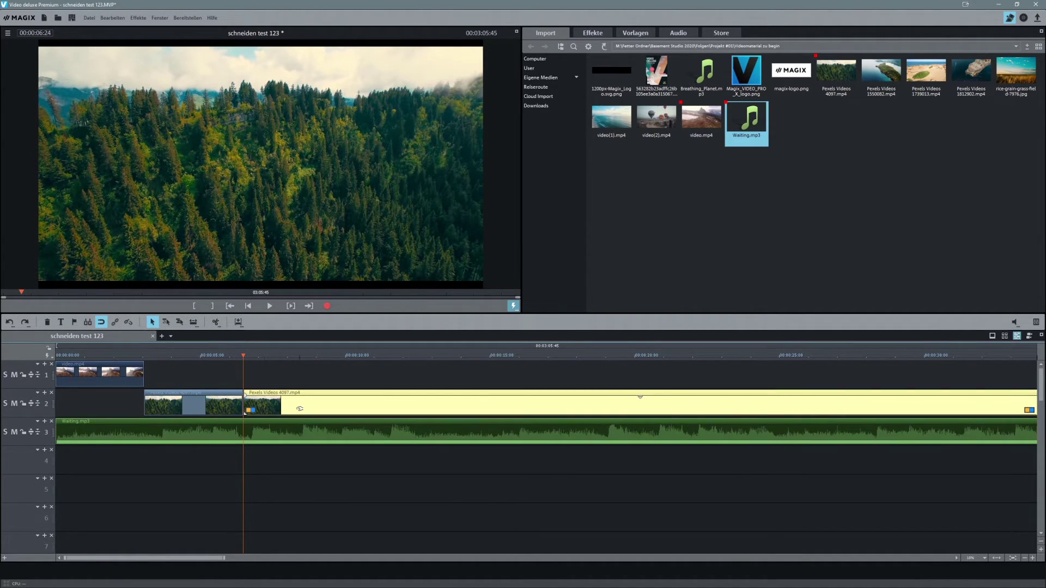
pyautogui.press('Delete')
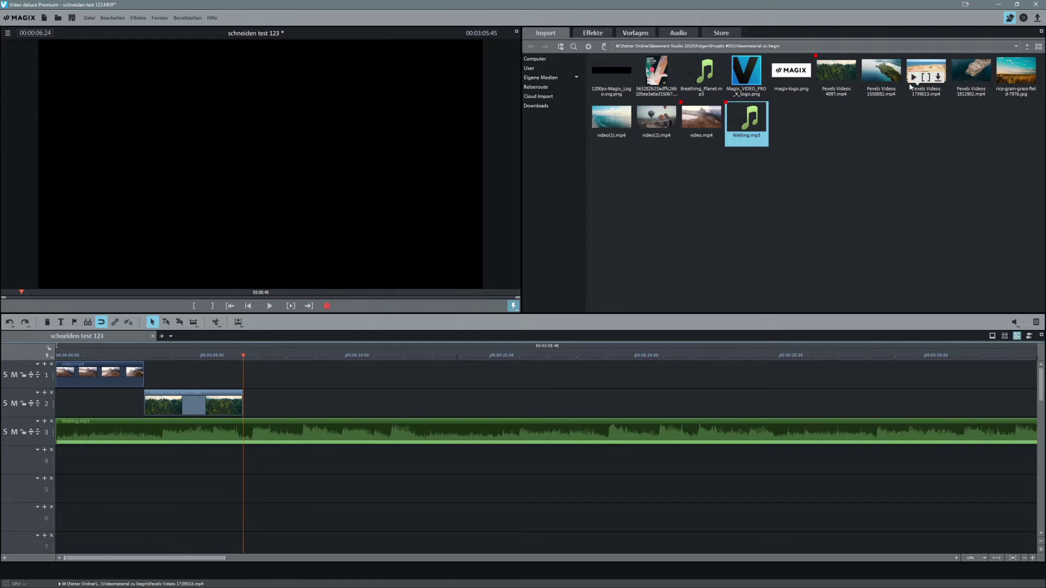
# Insert Pexels Videos 1812902.mp4 from the media folder into the timeline at 00:00:06:24.
pyautogui.moveTo(894, 68)
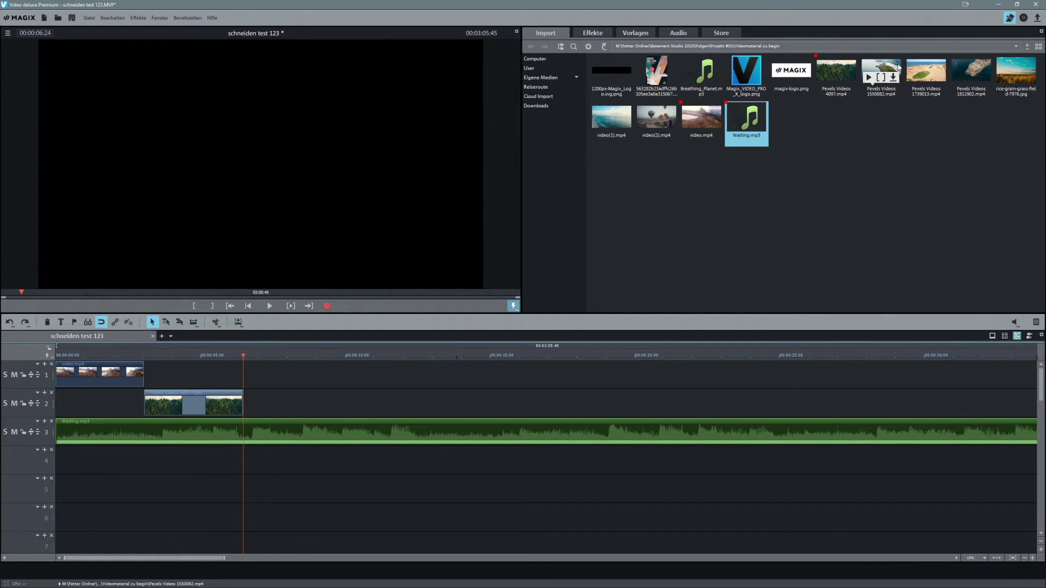
pyautogui.moveTo(968, 63)
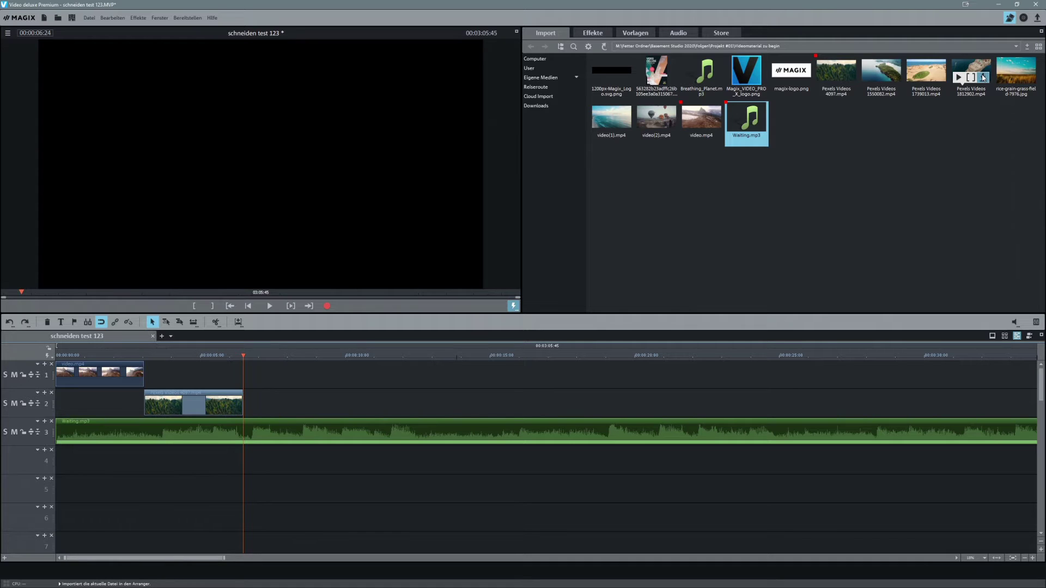
pyautogui.click(984, 78)
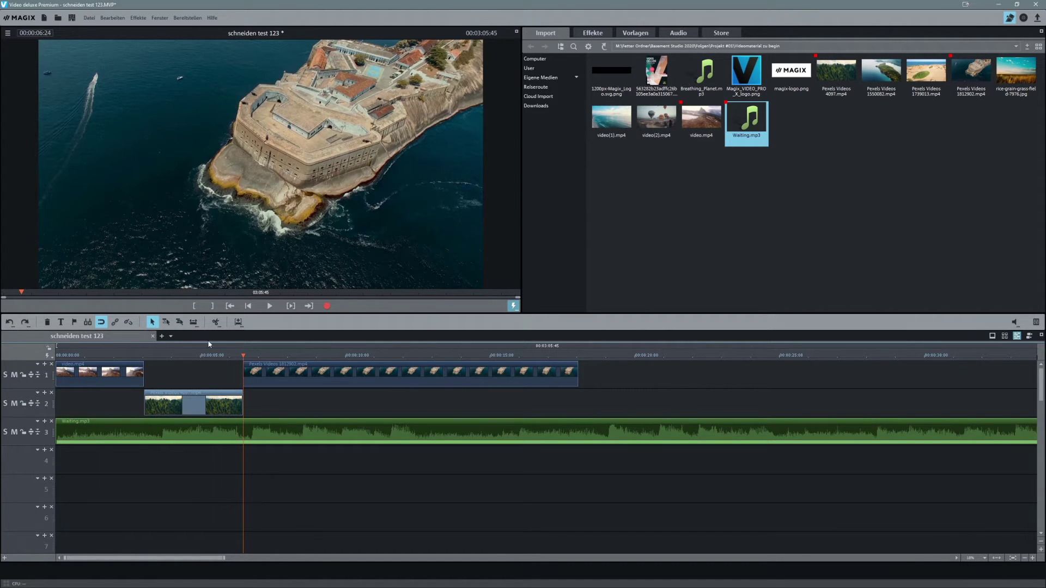
# Split the Pexels Videos 1812902.mp4 clip at 00:00:09:19 and again at 00:00:13:46.
pyautogui.moveTo(240, 357); pyautogui.dragTo(326, 314)
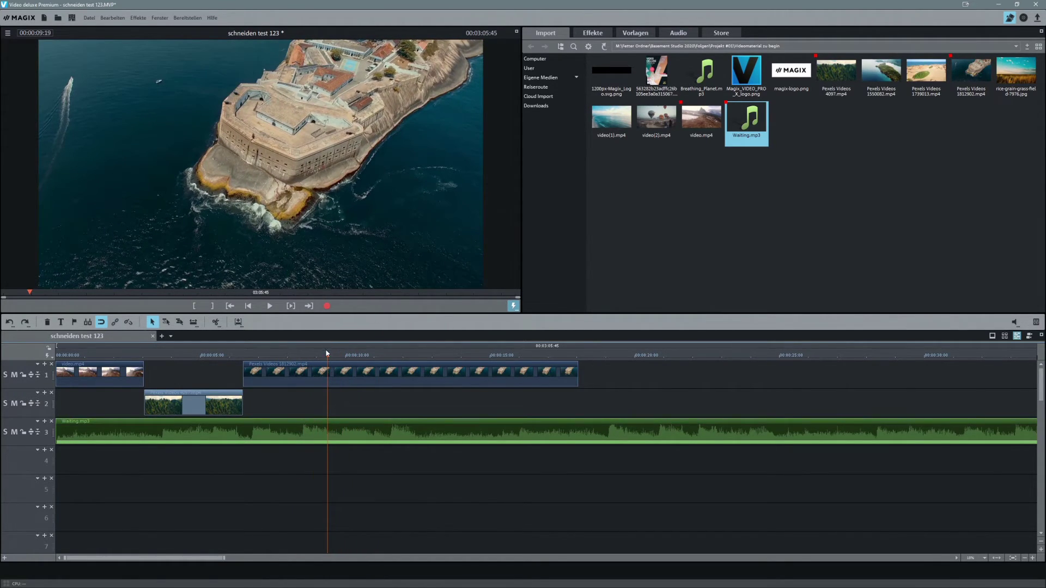
pyautogui.click(321, 377)
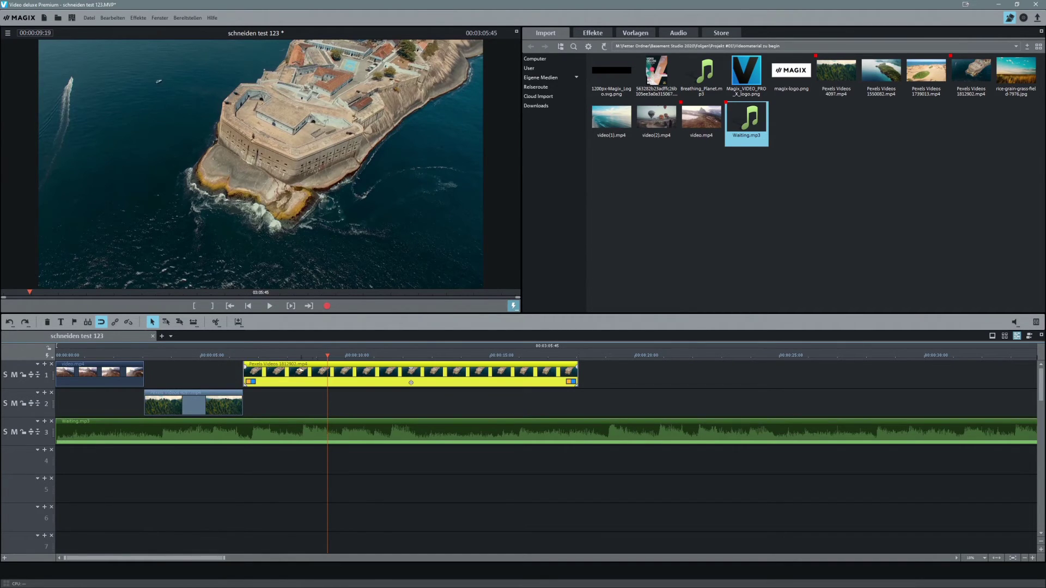
pyautogui.click(216, 322)
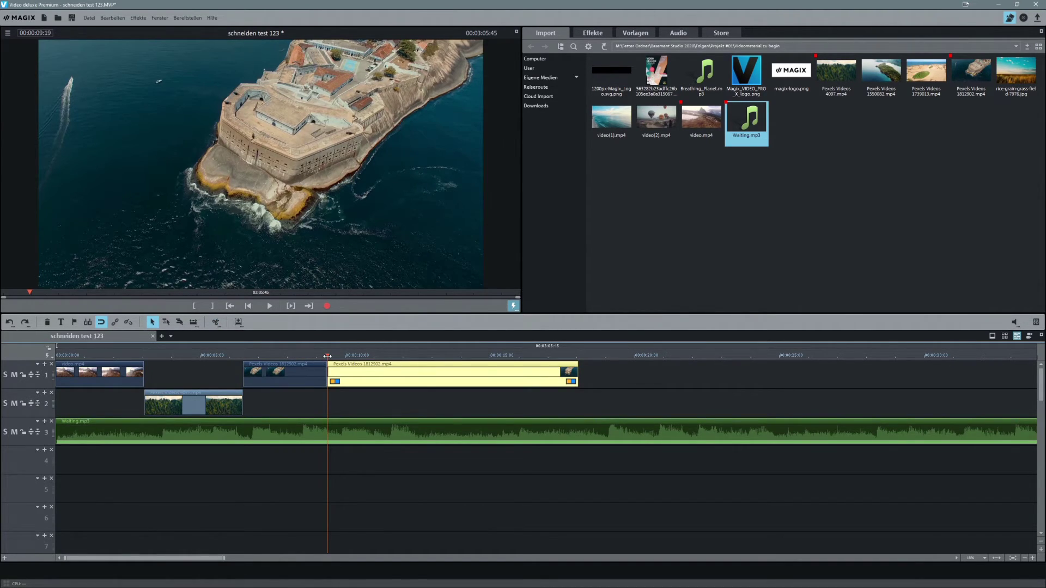
pyautogui.press('space')
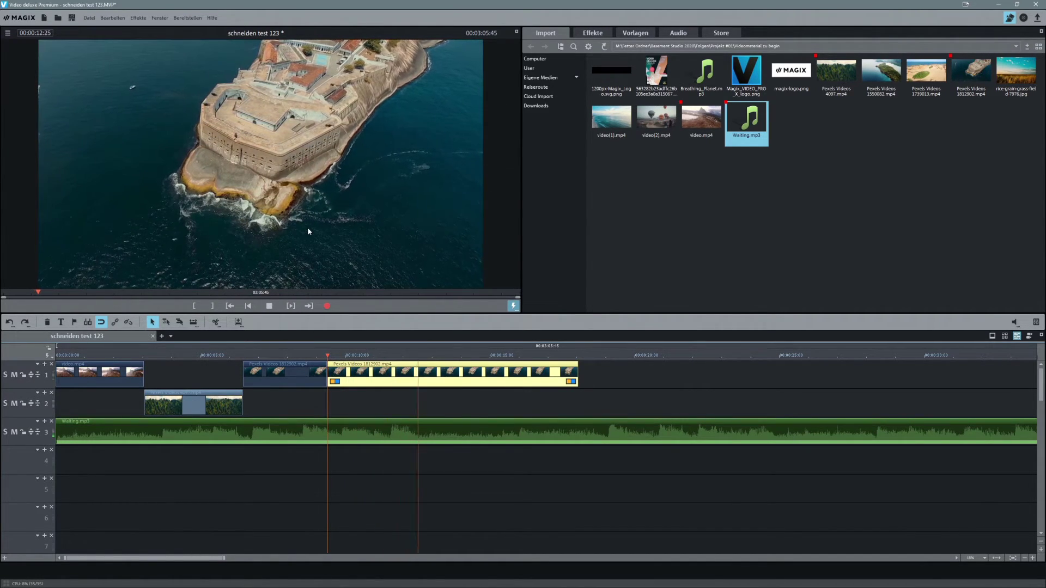
pyautogui.press('space')
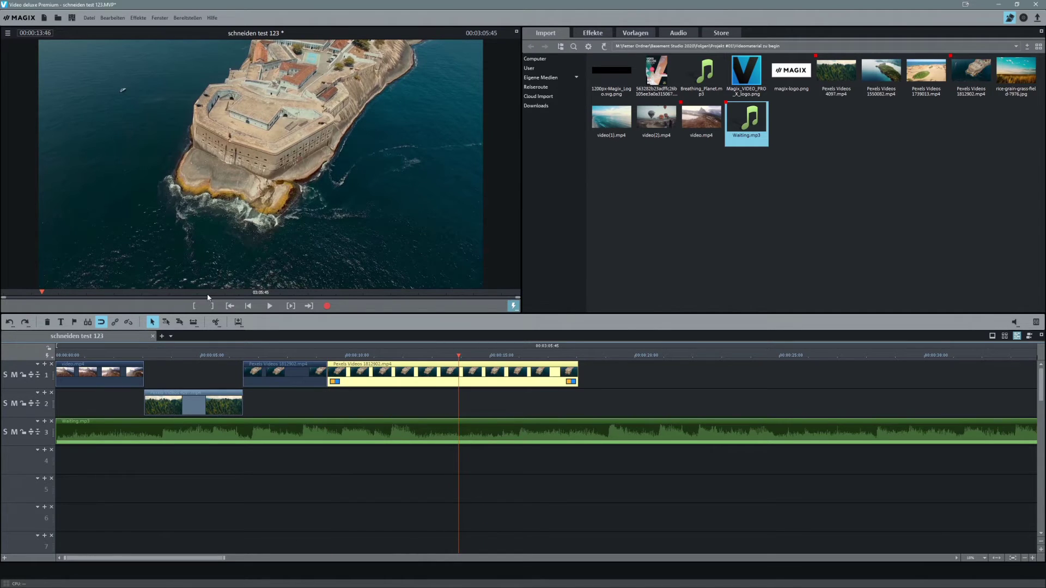
pyautogui.click(216, 322)
# Delete the first and last parts of Pexels Videos 1812902.mp4, keeping only the middle section.
pyautogui.click(280, 376)
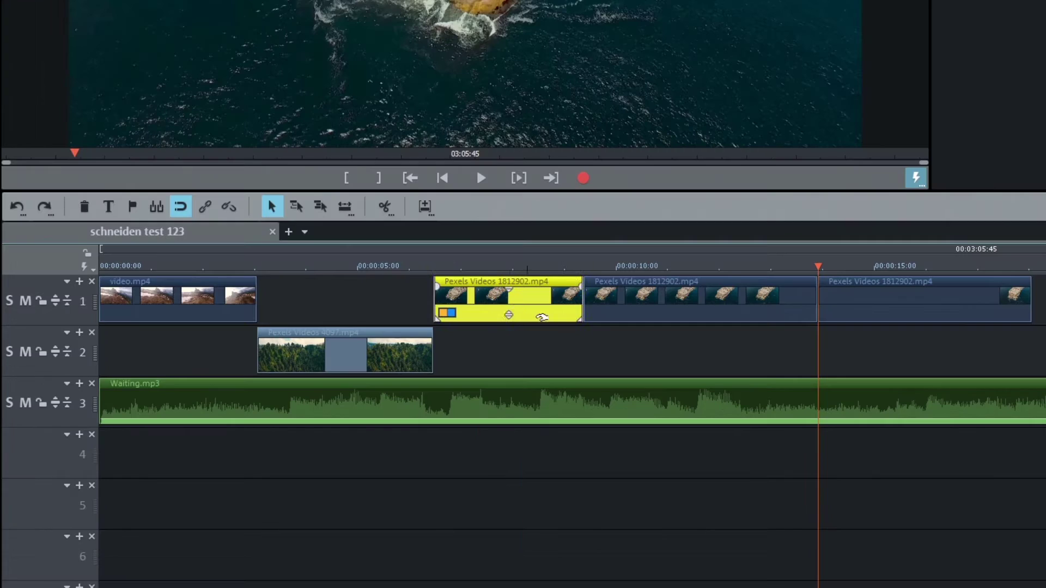
pyautogui.press('Delete')
pyautogui.click(890, 307)
pyautogui.press('Delete')
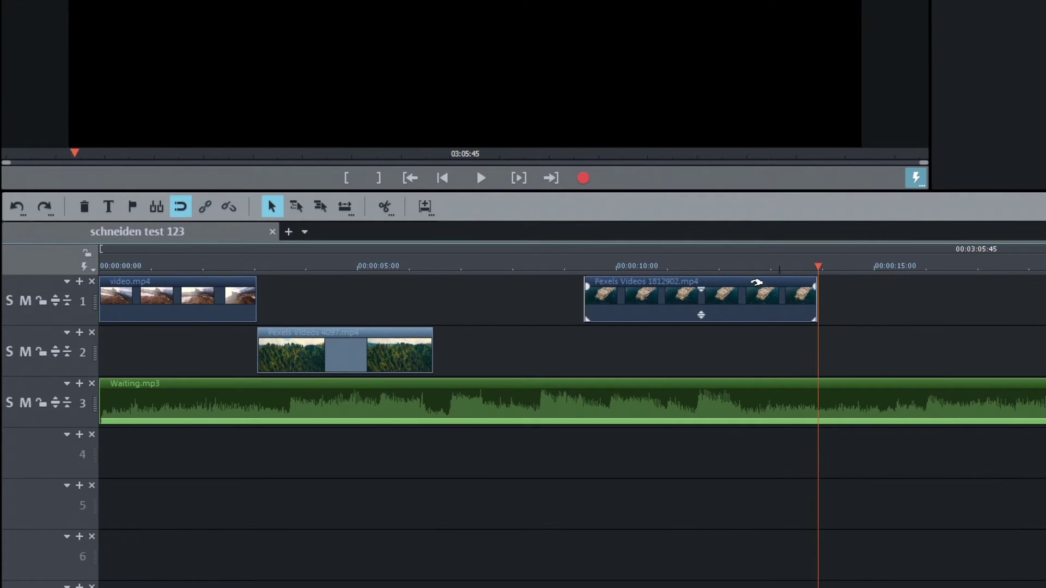
pyautogui.click(396, 214)
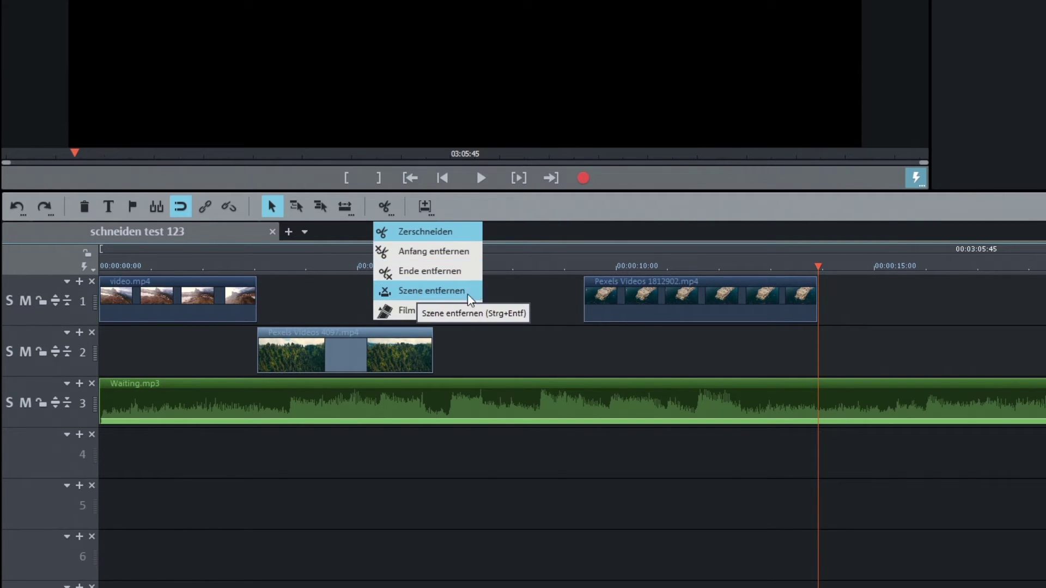
pyautogui.click(529, 309)
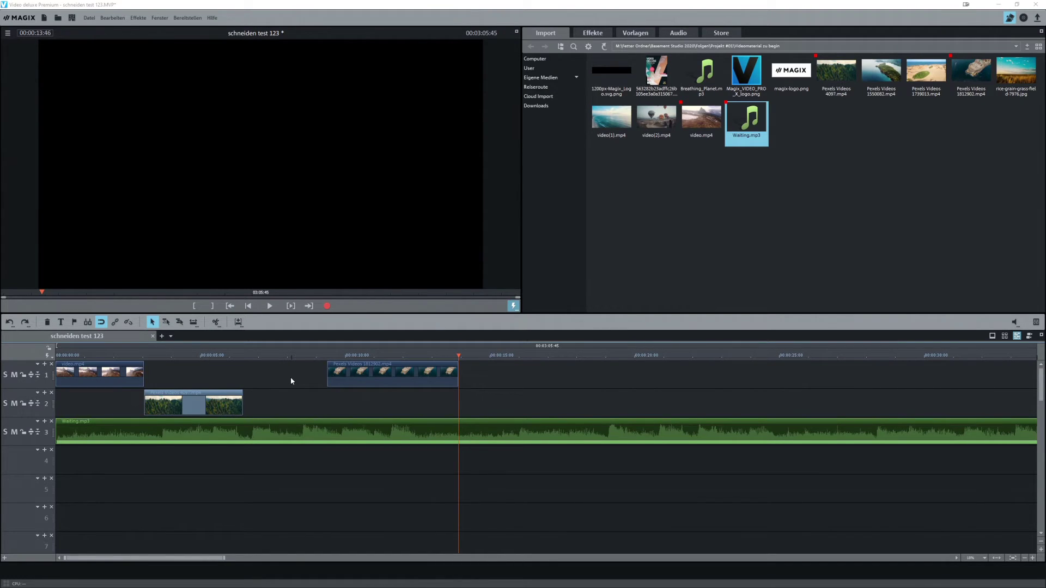
# Move the remaining Pexels Videos 1812902.mp4 section to start where the Pexels Videos 4097.mp4 clip ends, and play the transition with the music.
pyautogui.moveTo(349, 367); pyautogui.dragTo(269, 373)
pyautogui.click(122, 356)
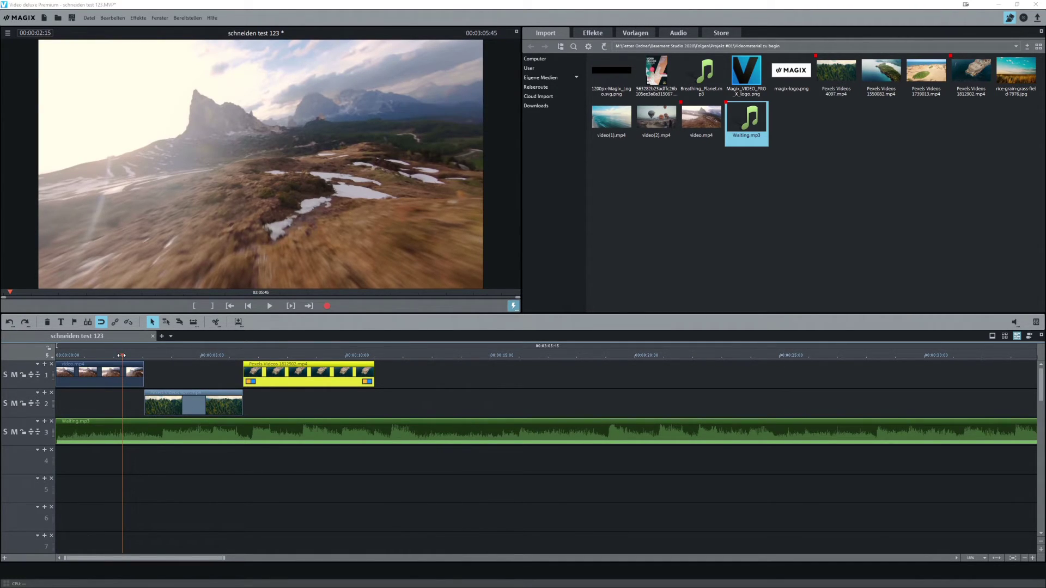
pyautogui.press('space')
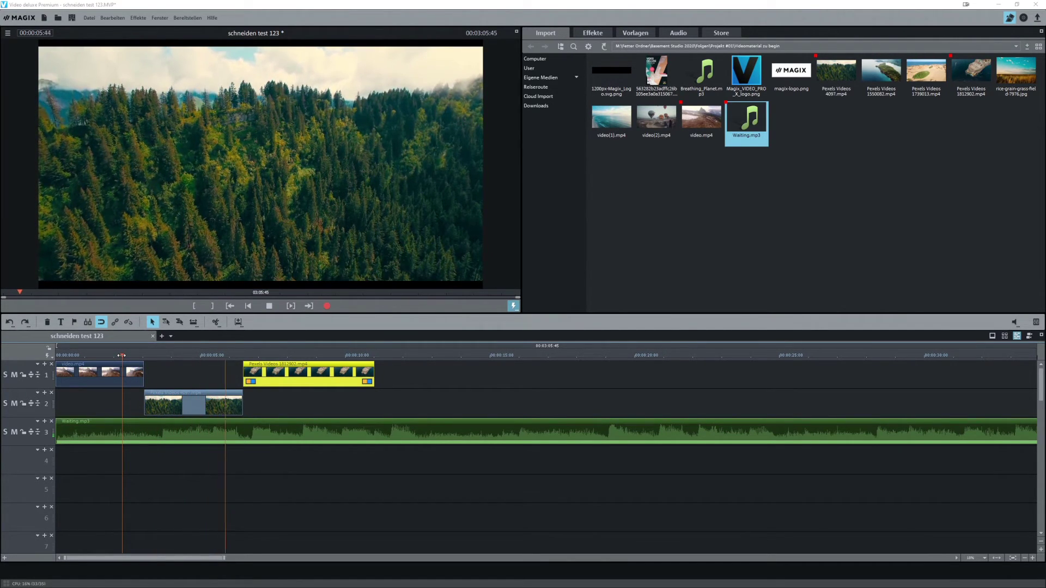
pyautogui.press('space')
# Shorten the end of the Pexels Videos 4097.mp4 clip slightly and move the Pexels Videos 1812902.mp4 clip up to its new end.
pyautogui.click(240, 409)
pyautogui.moveTo(240, 409); pyautogui.dragTo(235, 408)
pyautogui.moveTo(262, 376); pyautogui.dragTo(255, 376)
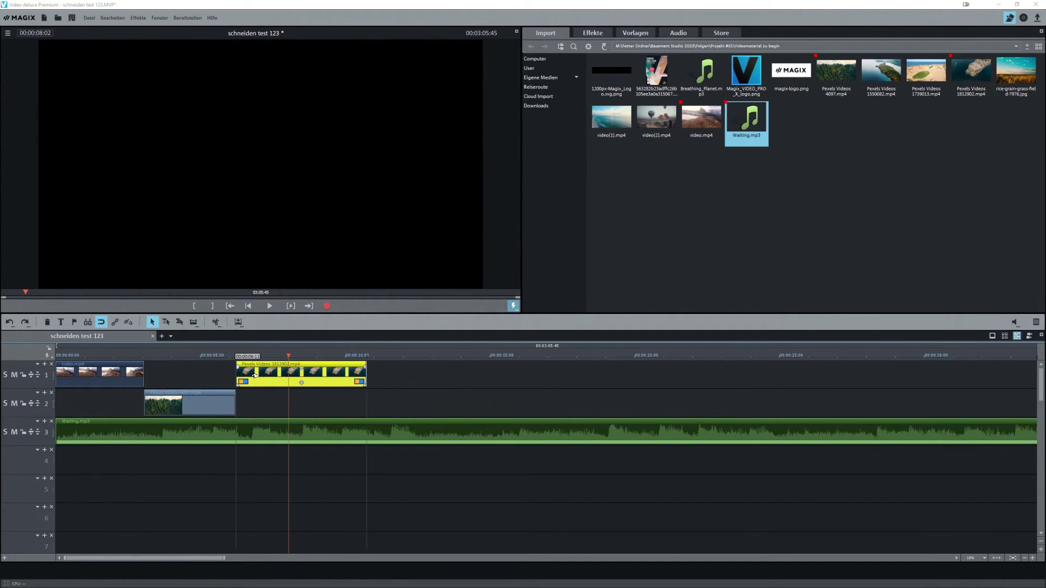
# Play the adjusted cut with the music from the start of the forest clip and stop at 00:00:10:38.
pyautogui.click(153, 355)
pyautogui.press('space')
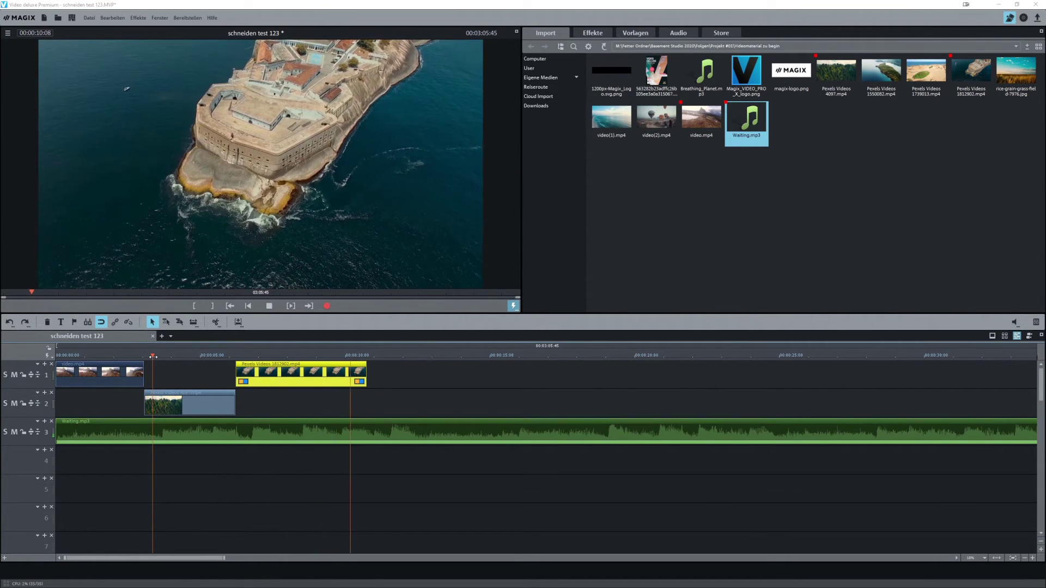
pyautogui.press('space')
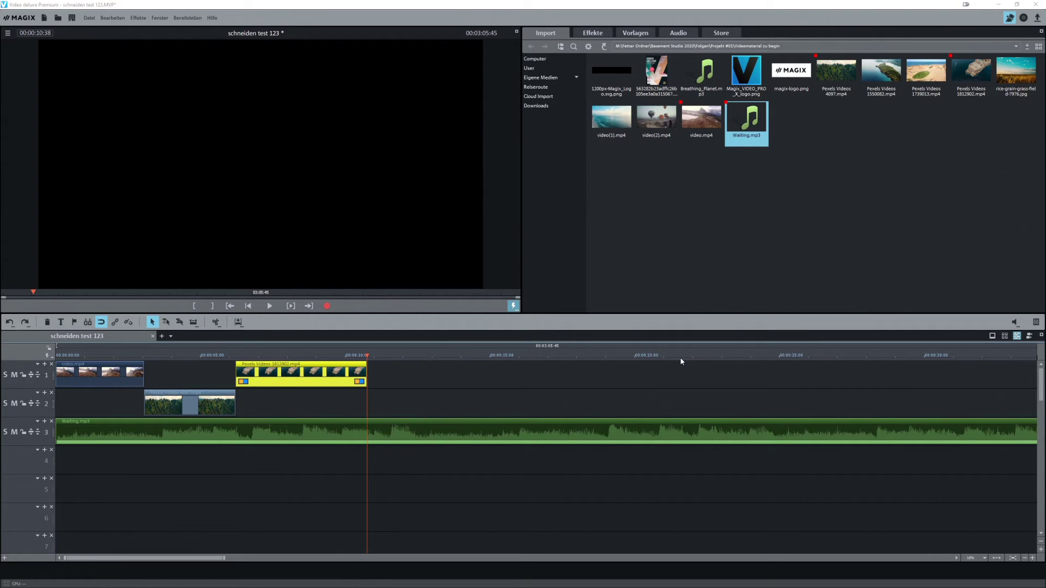
pyautogui.scroll(-3, 676, 357)
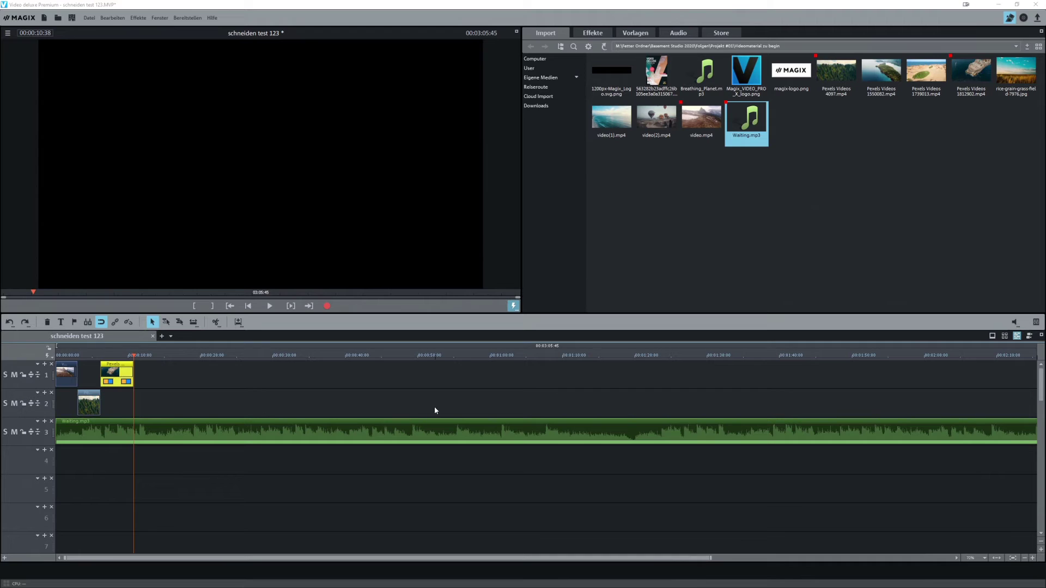
pyautogui.scroll(-3, 445, 409)
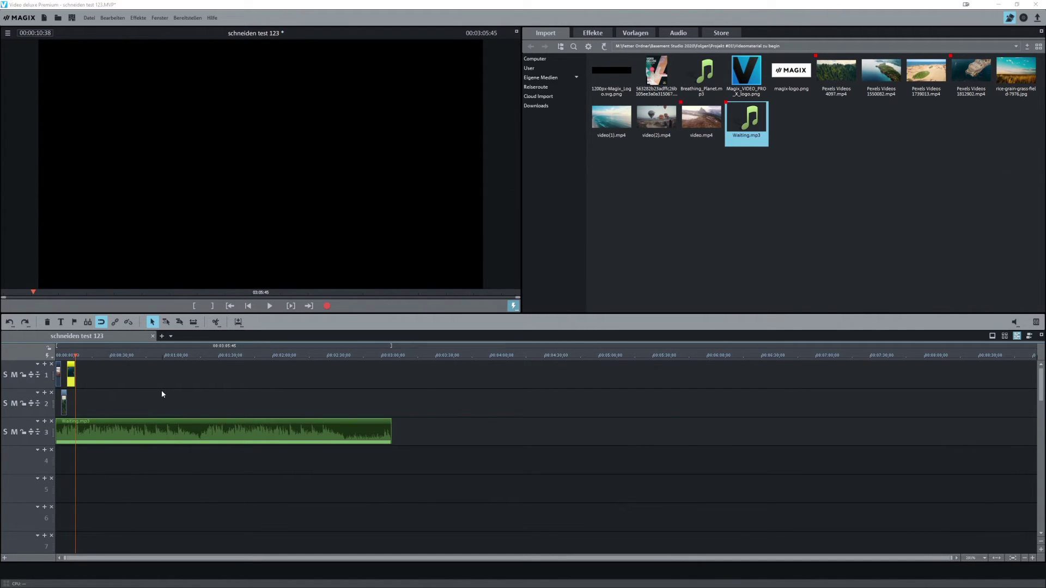
pyautogui.scroll(2, 161, 392)
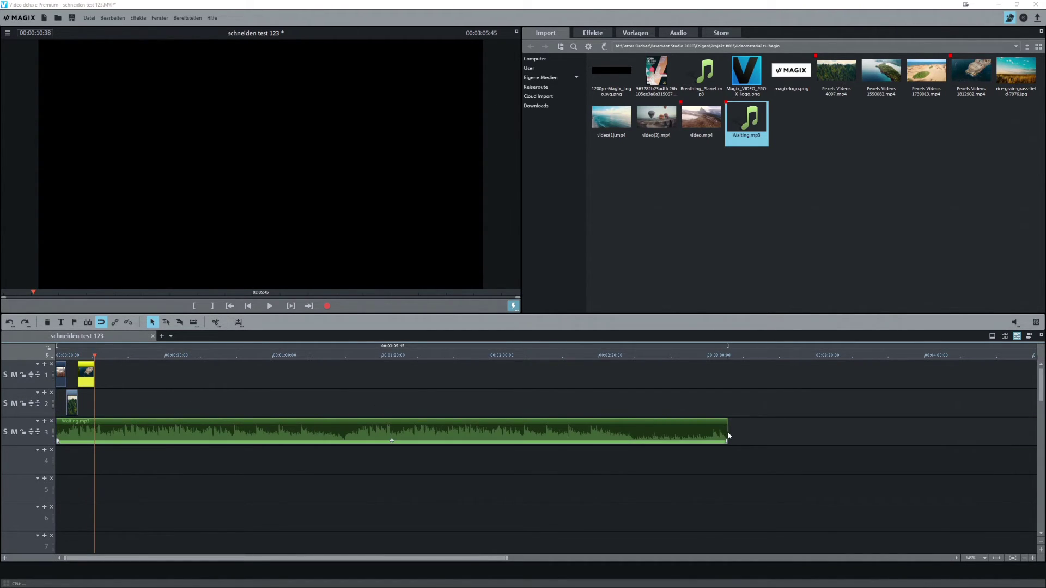
pyautogui.moveTo(724, 431); pyautogui.dragTo(605, 436)
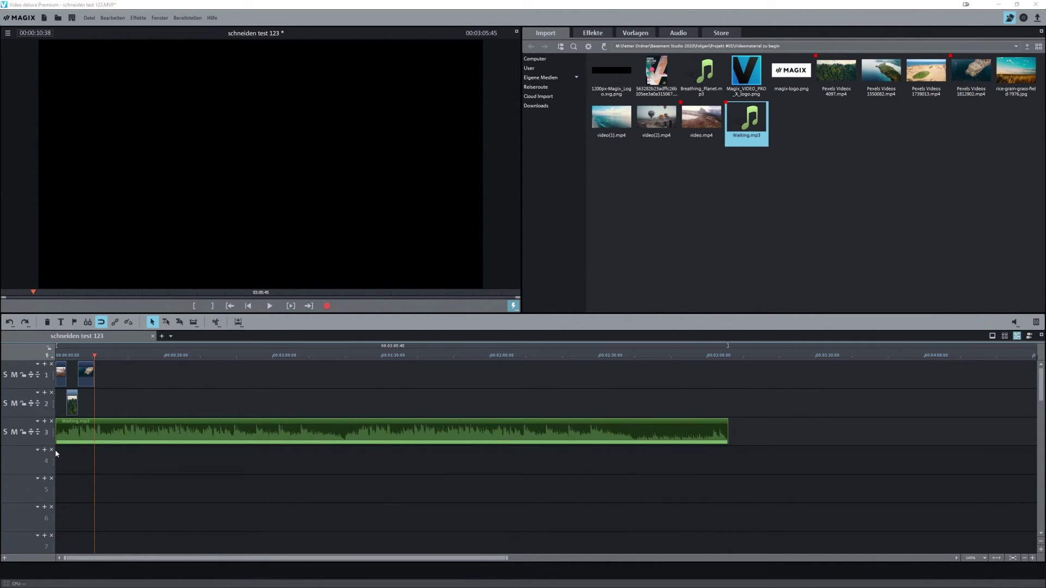
pyautogui.scroll(5, 57, 452)
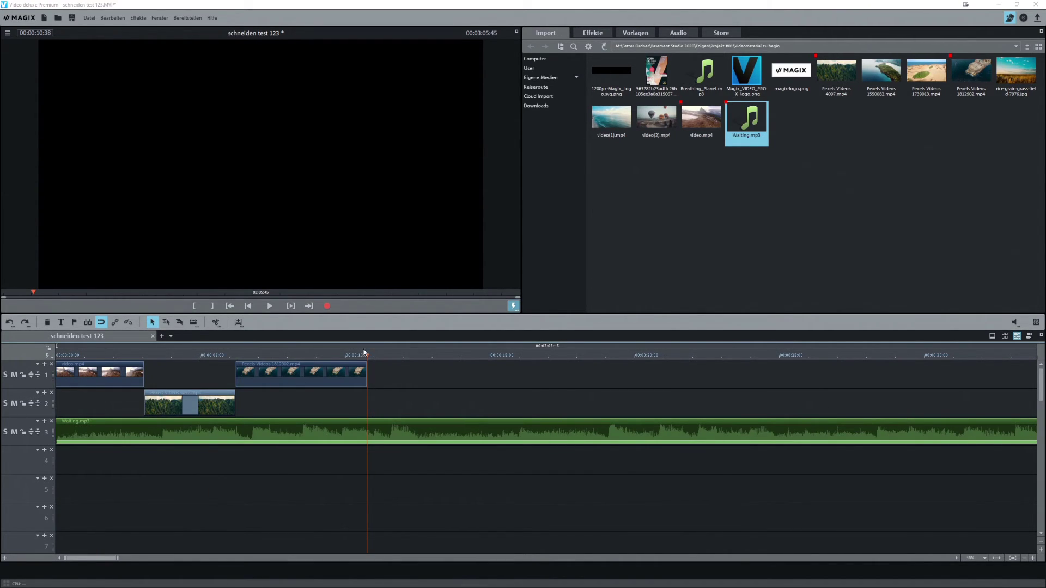
# Split Waiting.mp3 on track 3 at 00:00:11:25 and delete its second part.
pyautogui.moveTo(367, 353); pyautogui.dragTo(388, 353)
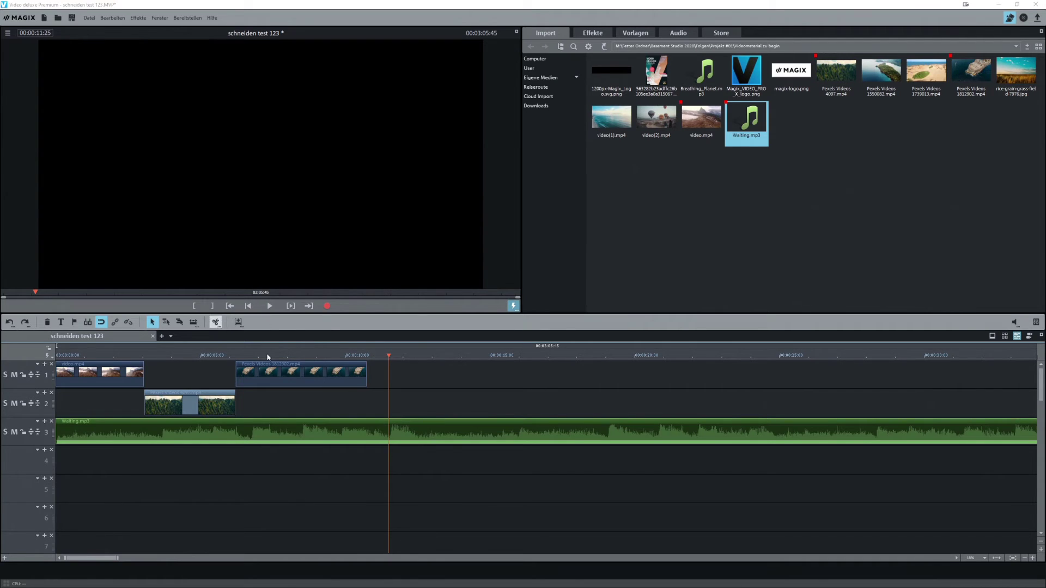
pyautogui.click(418, 428)
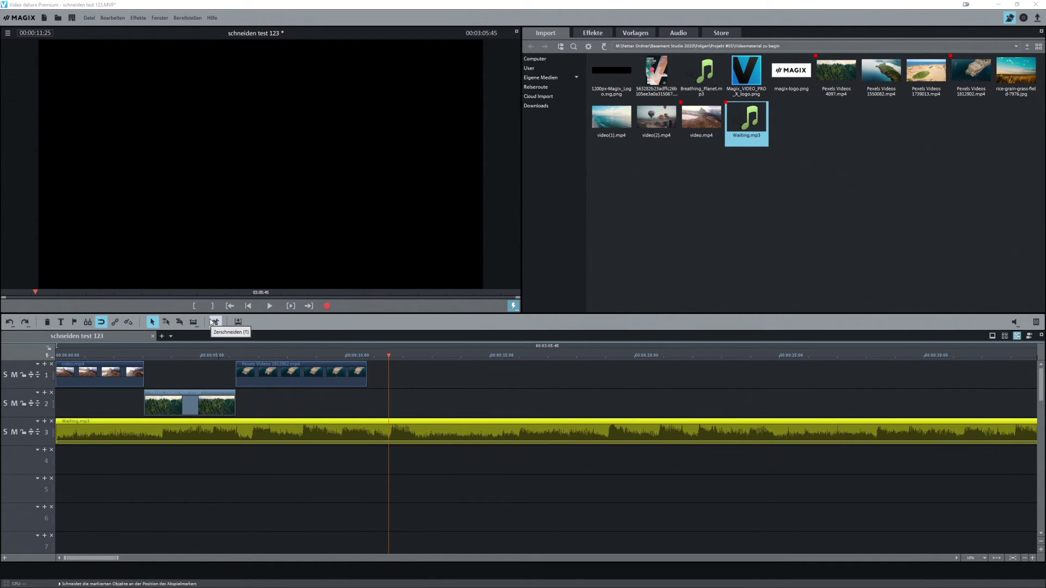
pyautogui.click(212, 322)
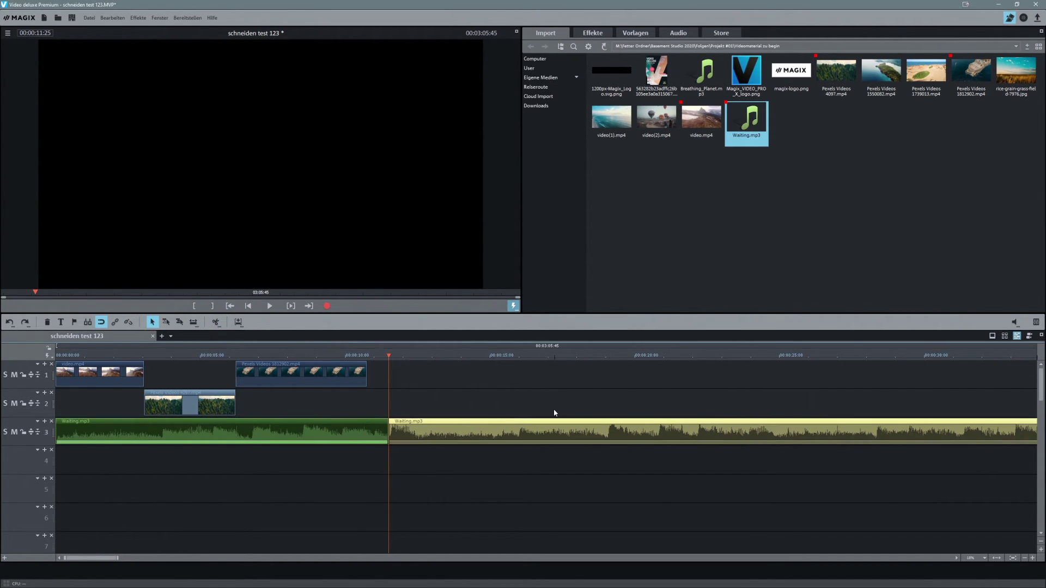
pyautogui.click(516, 421)
pyautogui.click(516, 421)
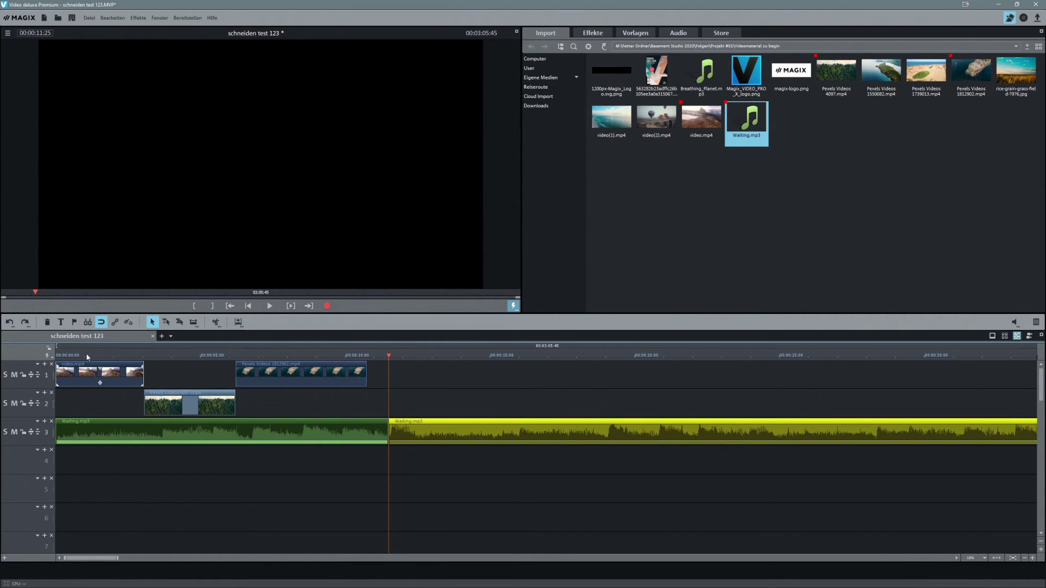
pyautogui.click(47, 322)
pyautogui.click(366, 430)
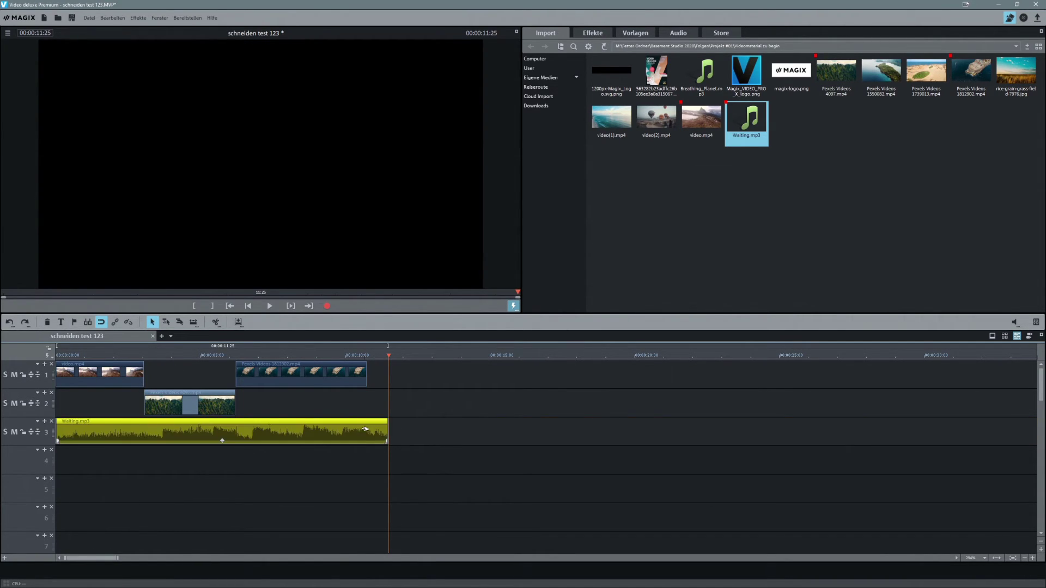
pyautogui.click(203, 363)
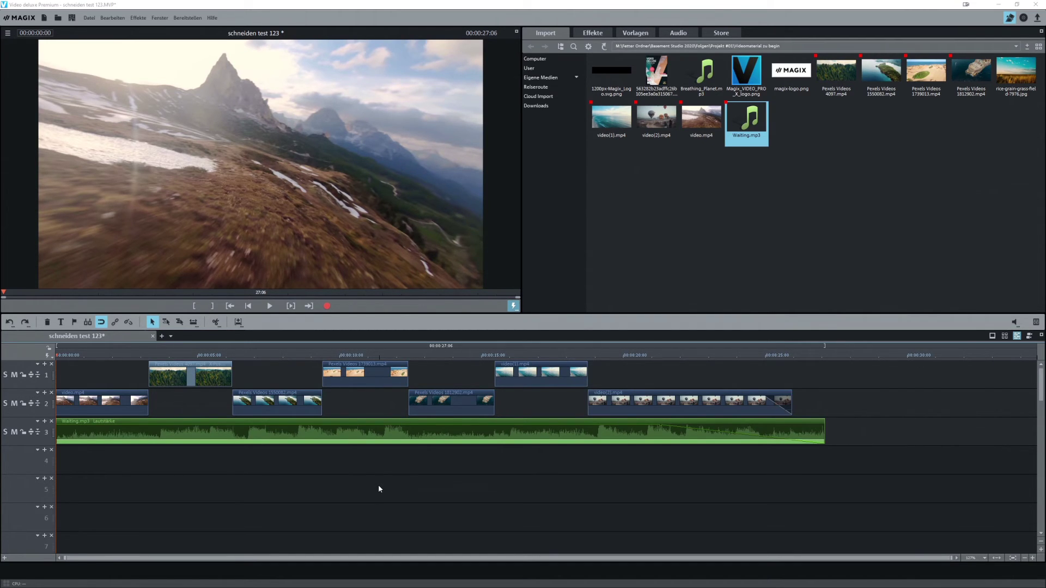
# Go through the seven video clips on tracks 1 and 2 one by one to examine their arrangement and the fade-out of the last clip.
pyautogui.click(113, 396)
pyautogui.click(194, 371)
pyautogui.click(278, 402)
pyautogui.click(365, 376)
pyautogui.click(453, 403)
pyautogui.click(540, 376)
pyautogui.click(676, 393)
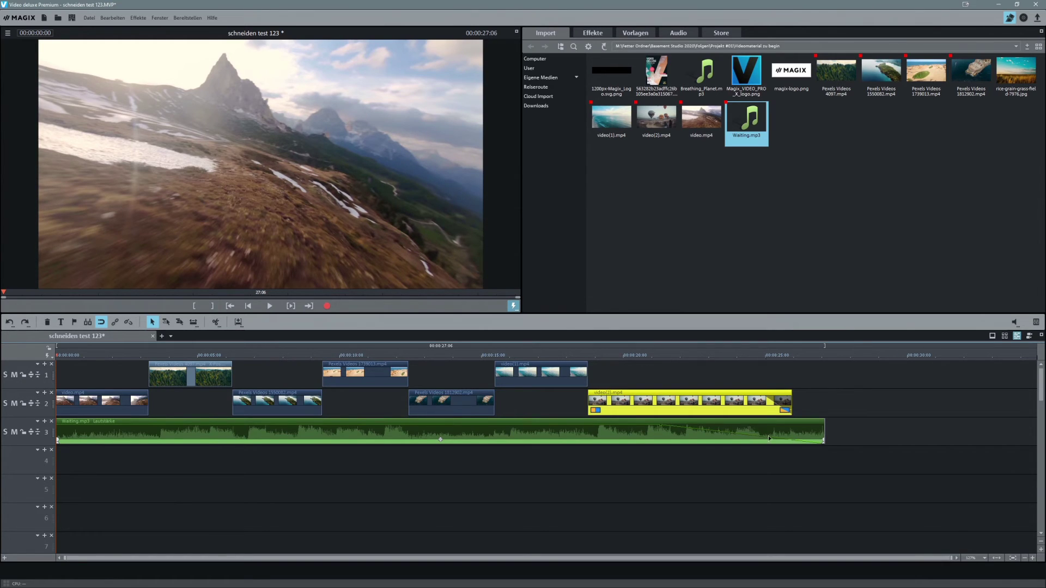
pyautogui.click(786, 412)
# Clear the clip selection and play the finished film from the beginning.
pyautogui.click(710, 290)
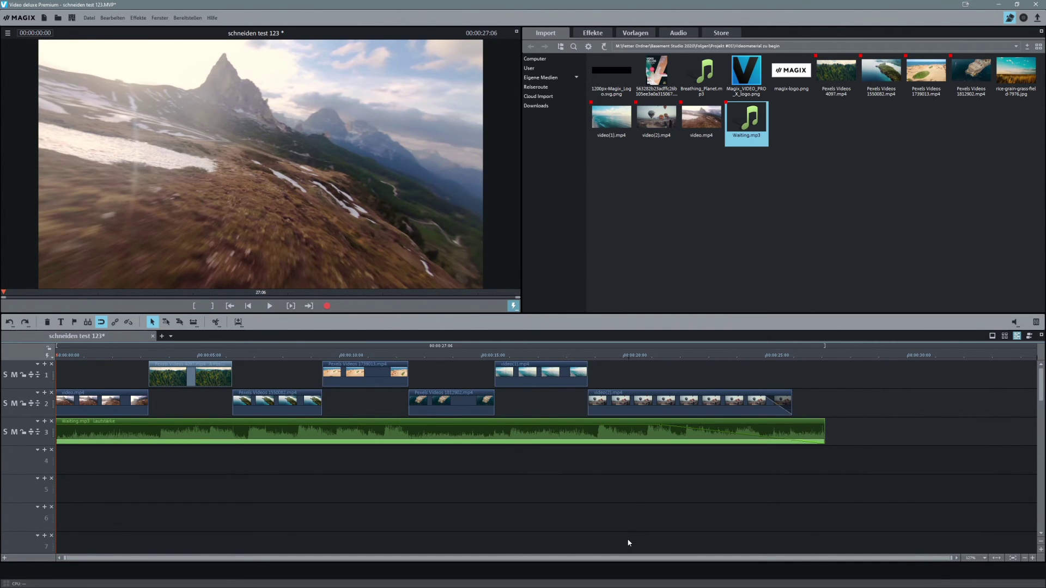
pyautogui.press('space')
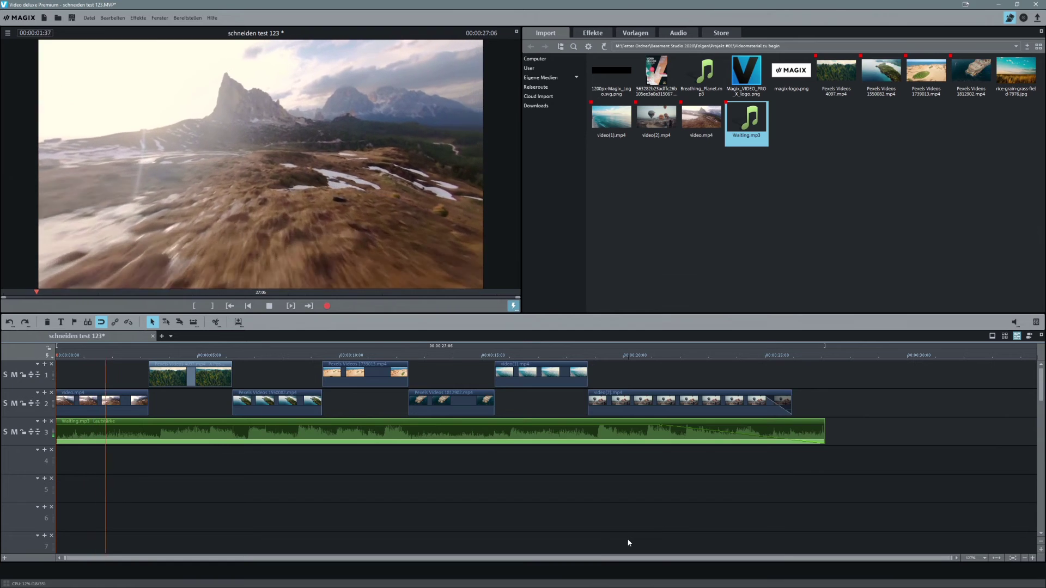